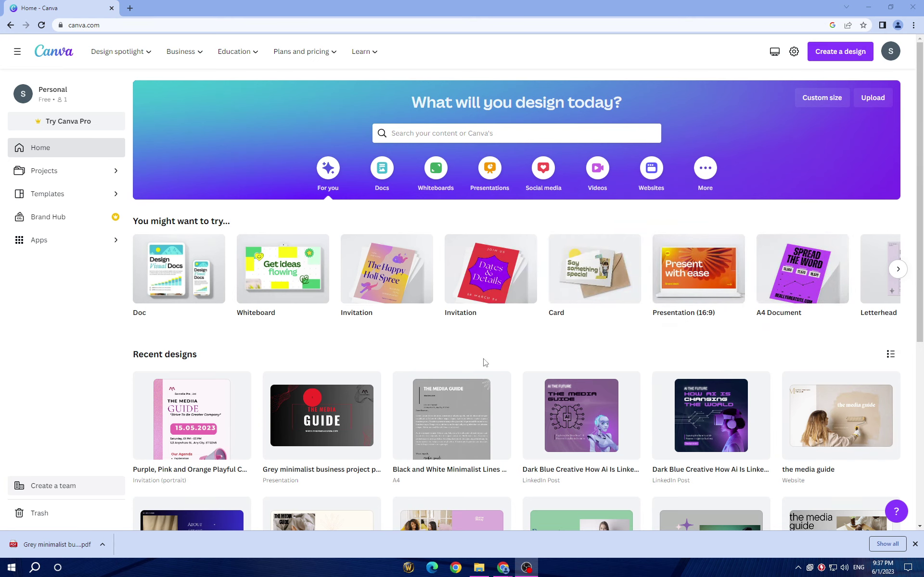
- Scroll down and back up through the Canva home page's suggestions and recent designs
scroll(433, 347, "down", 1)
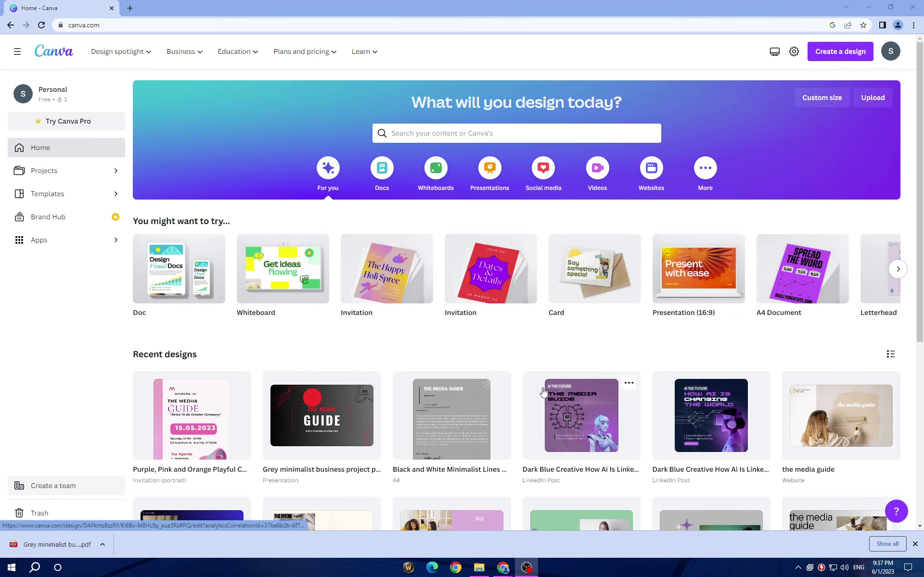
scroll(539, 390, "up", 1)
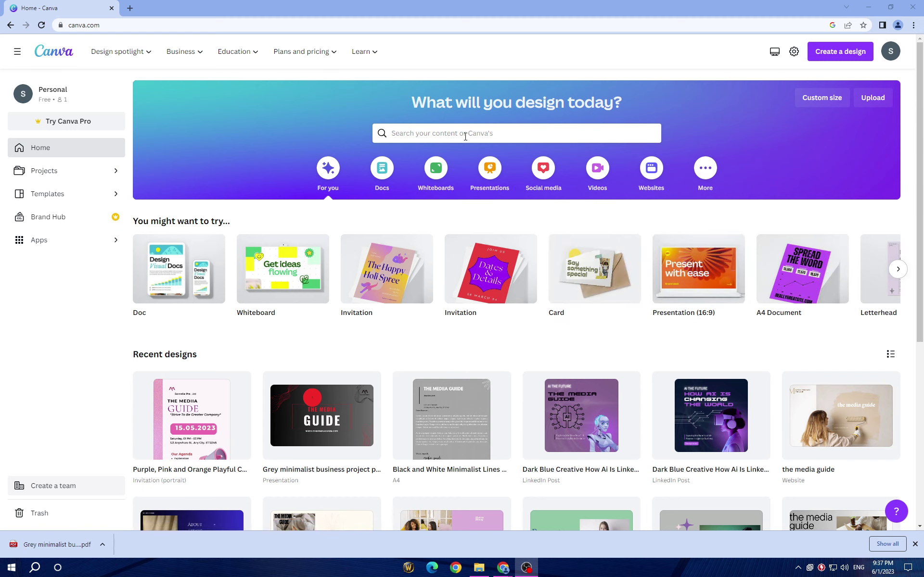
- Search templates for 'business dashboard' and preview the Beige Minimalist Profit Margin Data Graph template
left_click(480, 131)
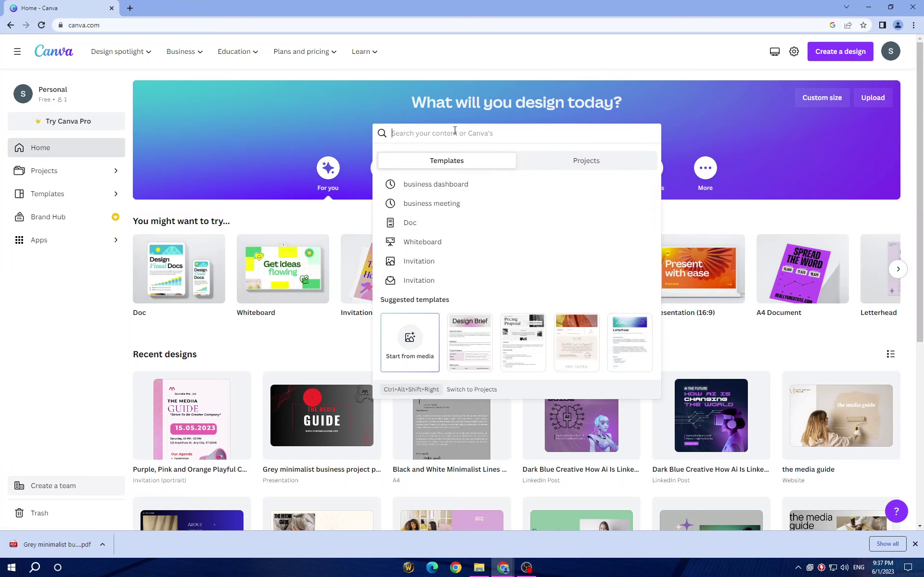
left_click(453, 185)
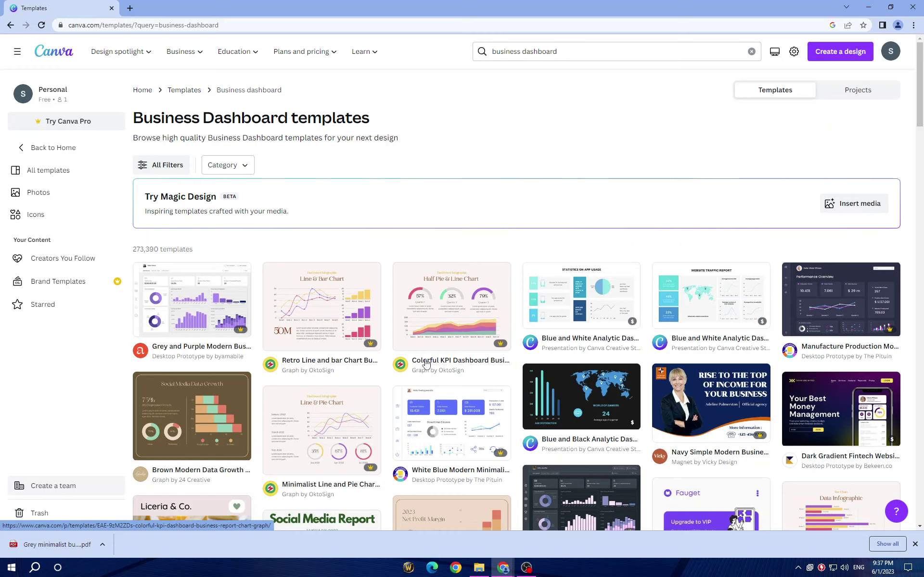
scroll(449, 391, "down", 1)
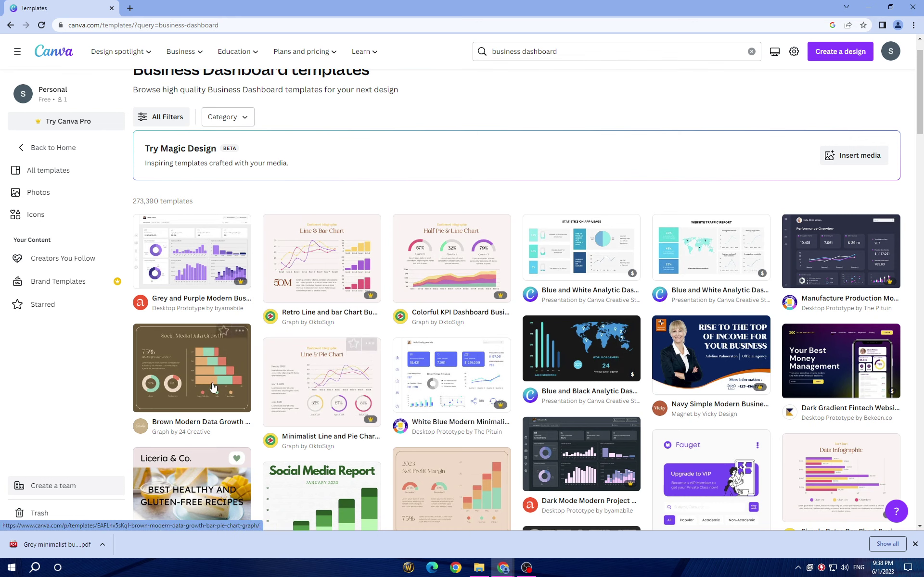
scroll(209, 380, "down", 2)
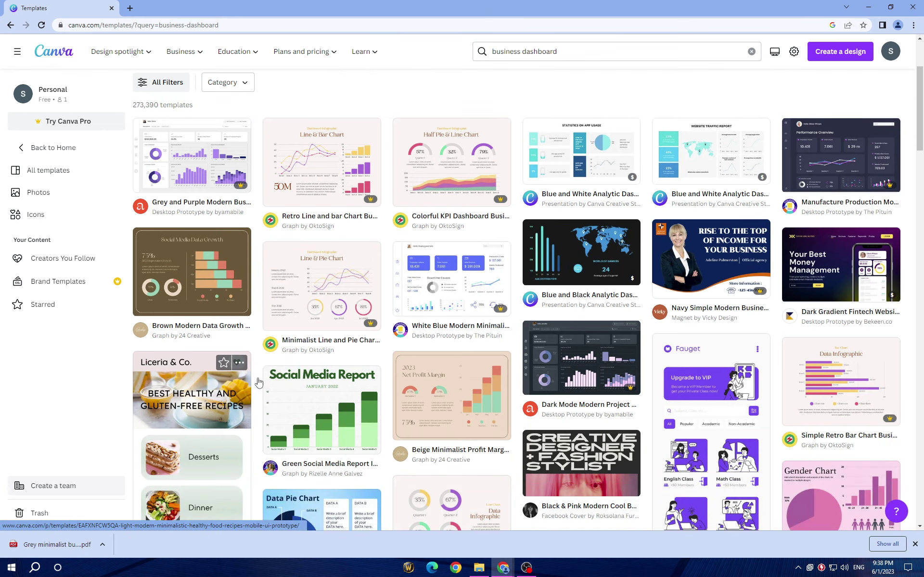
scroll(486, 341, "up", 3)
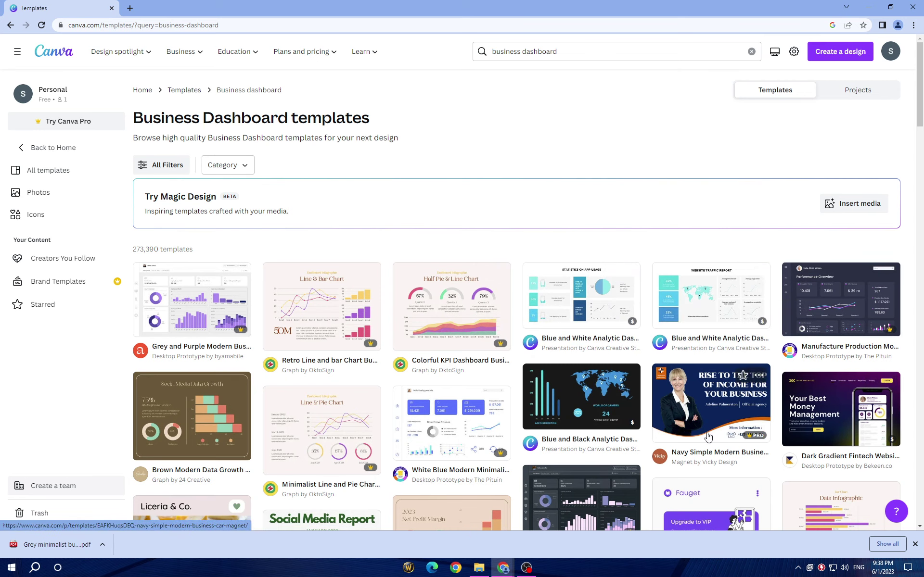
scroll(507, 404, "down", 2)
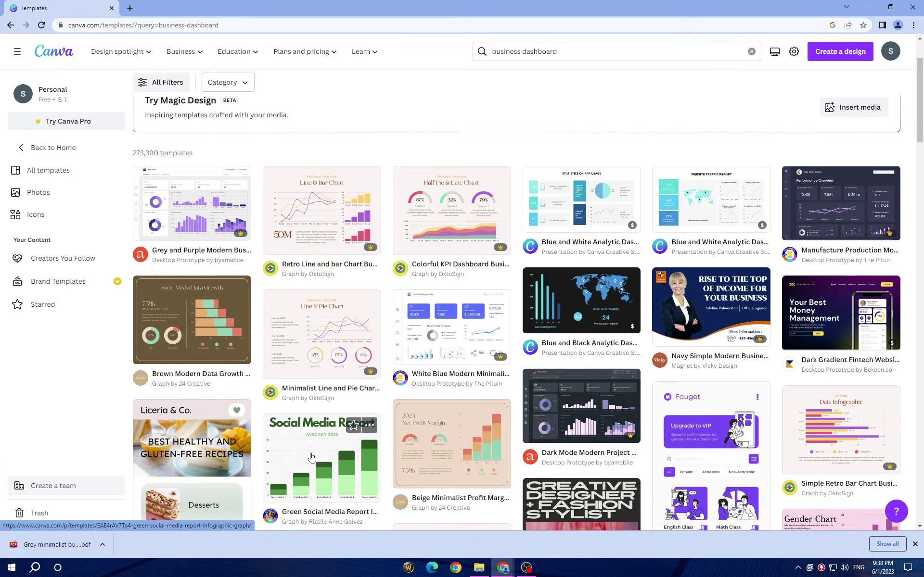
scroll(413, 448, "down", 3)
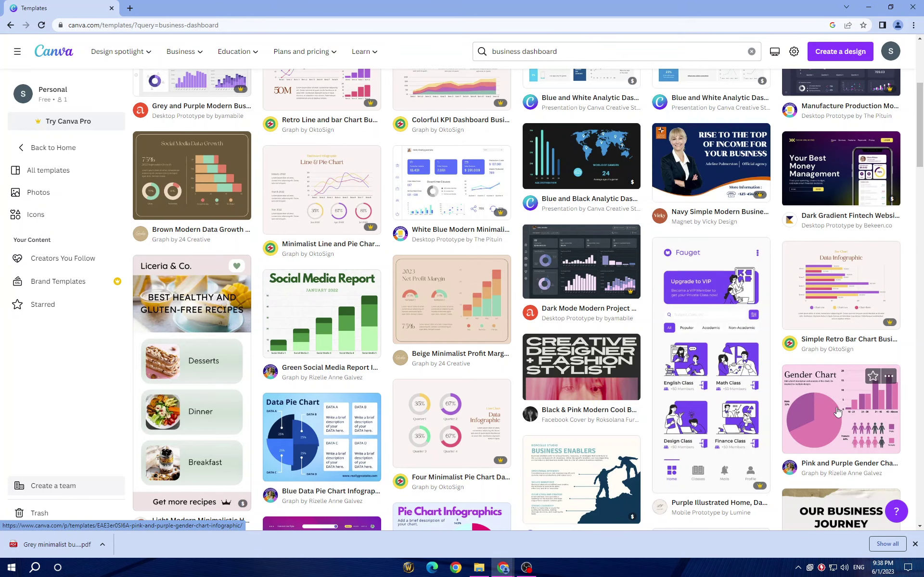
scroll(564, 433, "down", 2)
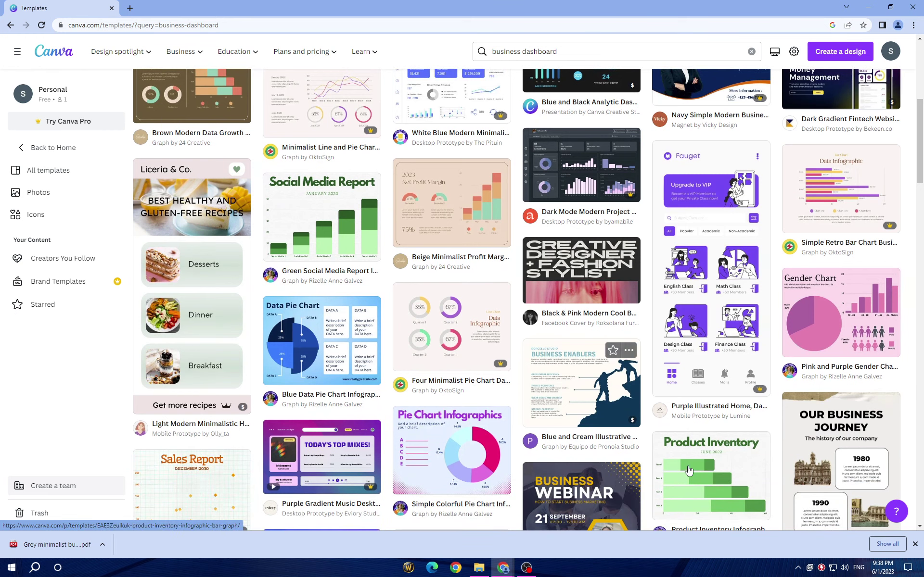
scroll(565, 433, "down", 1)
left_click(492, 163)
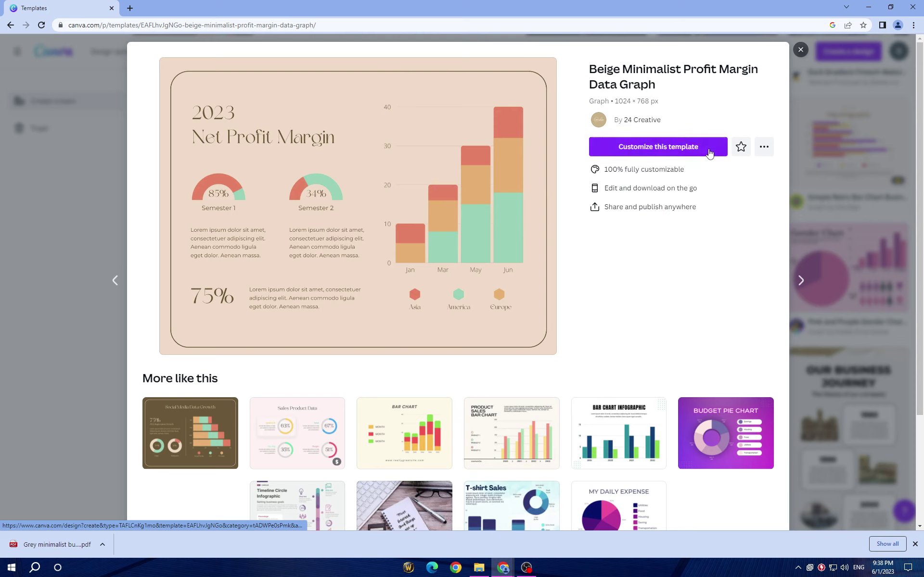
- Open the MY DAILY EXPENSE pie chart template from 'More like this' in the editor
left_click(700, 153)
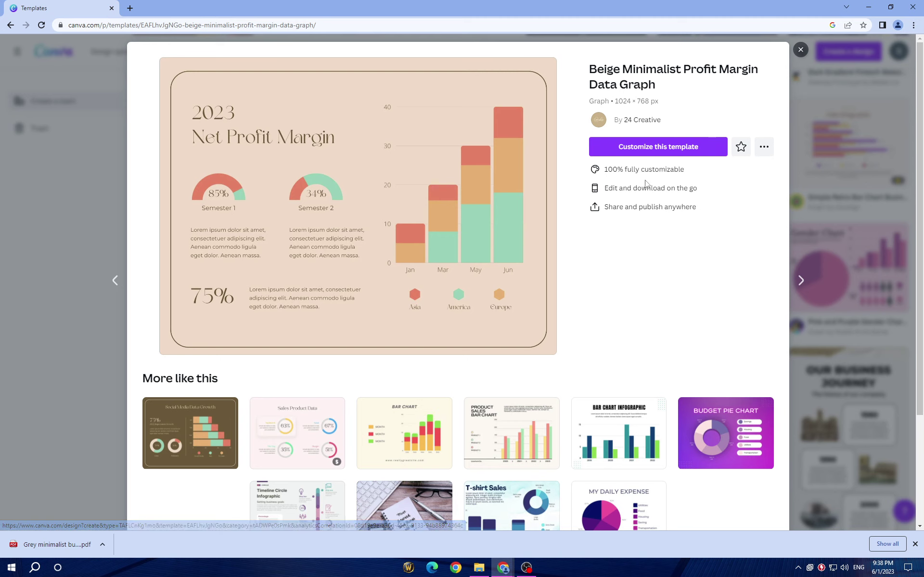
scroll(644, 416, "down", 4)
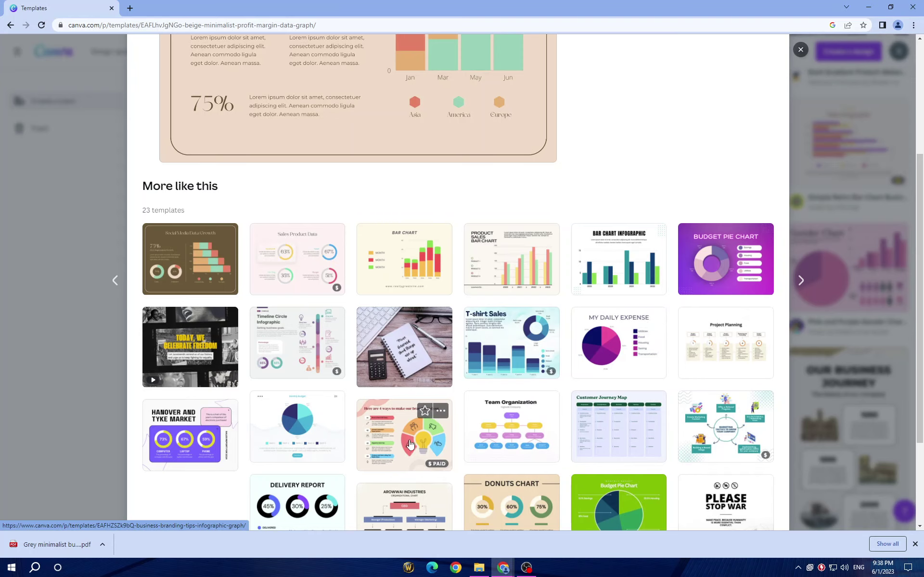
left_click(608, 351)
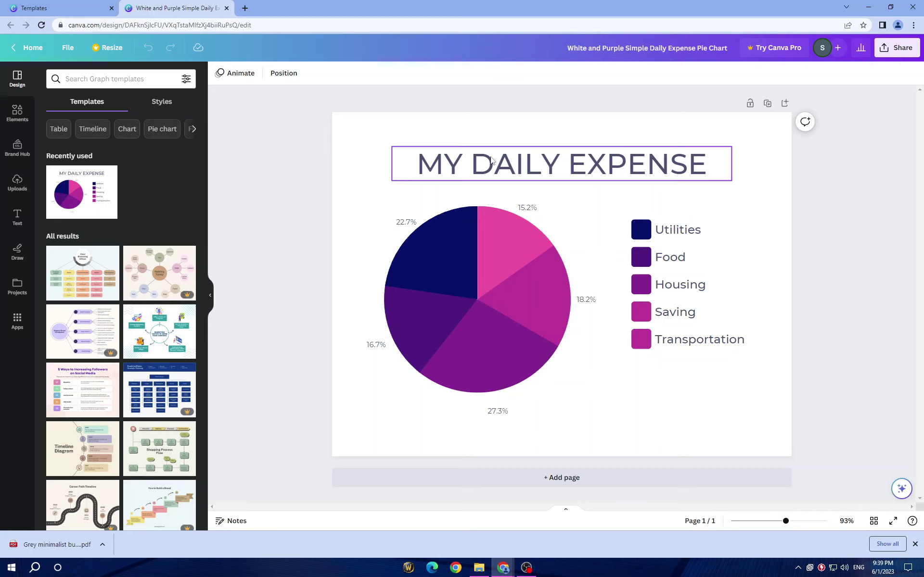
- Select the page and browse the Elements panel's shapes, graphics, stickers and charts
left_click(748, 139)
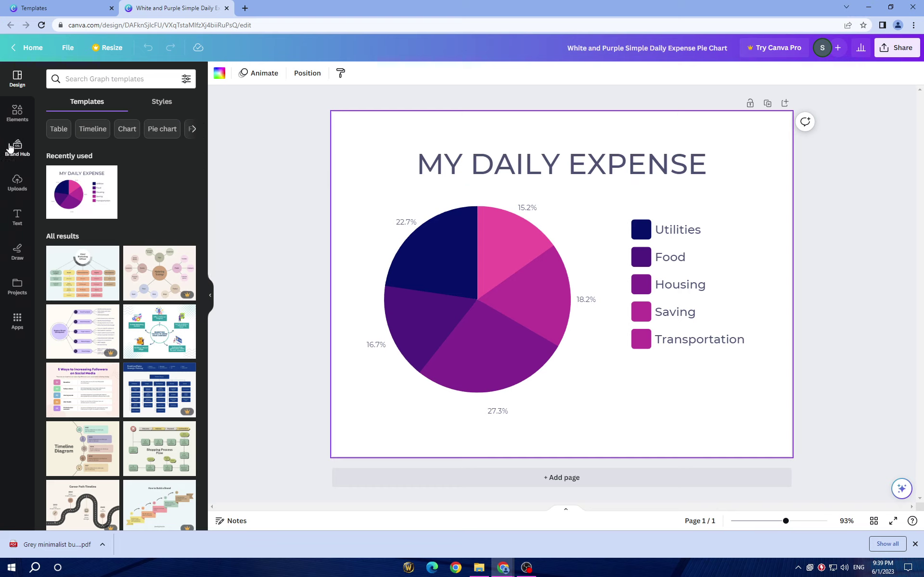
left_click(18, 122)
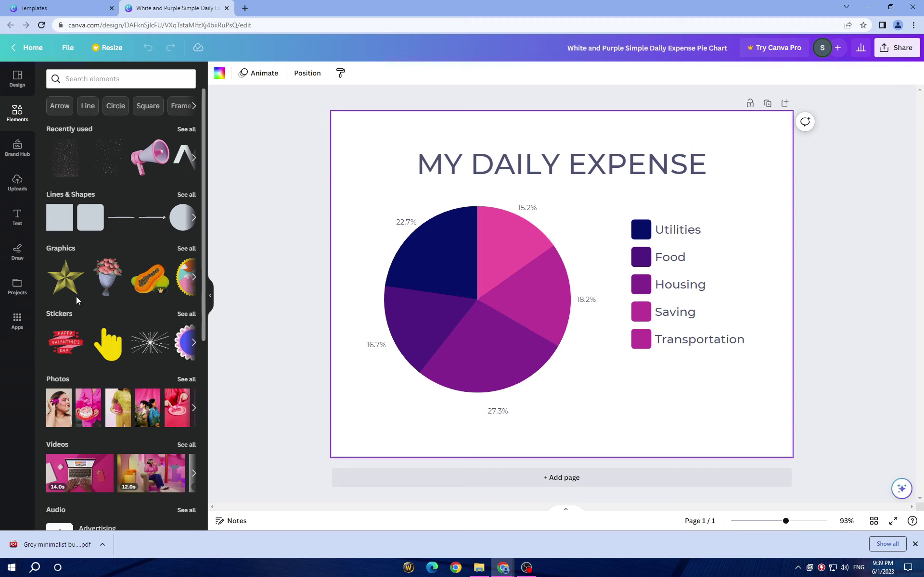
scroll(51, 296, "down", 5)
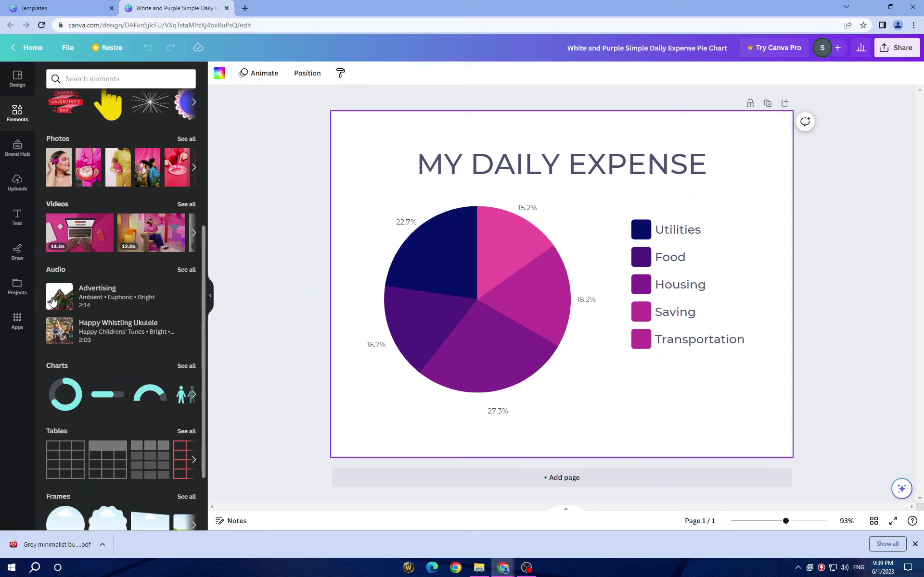
scroll(52, 301, "down", 6)
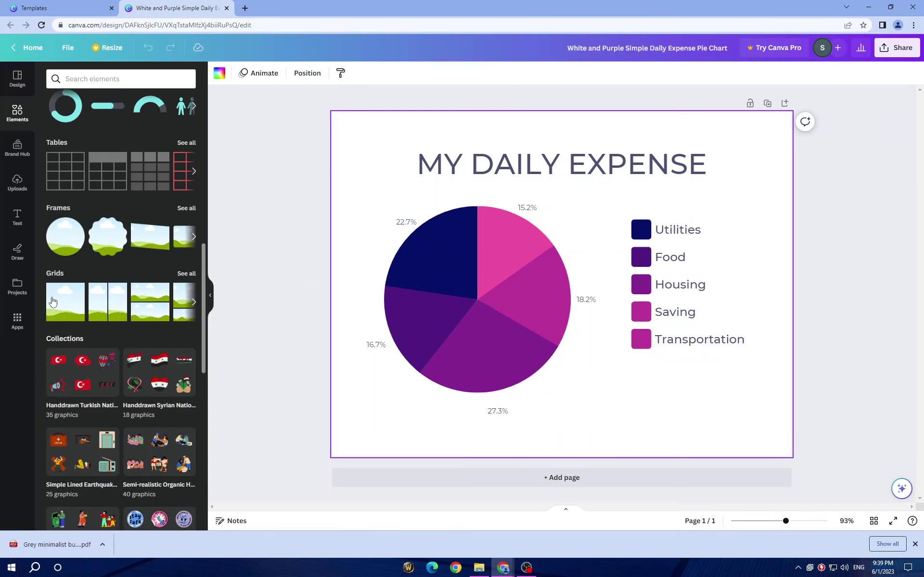
scroll(53, 301, "up", 11)
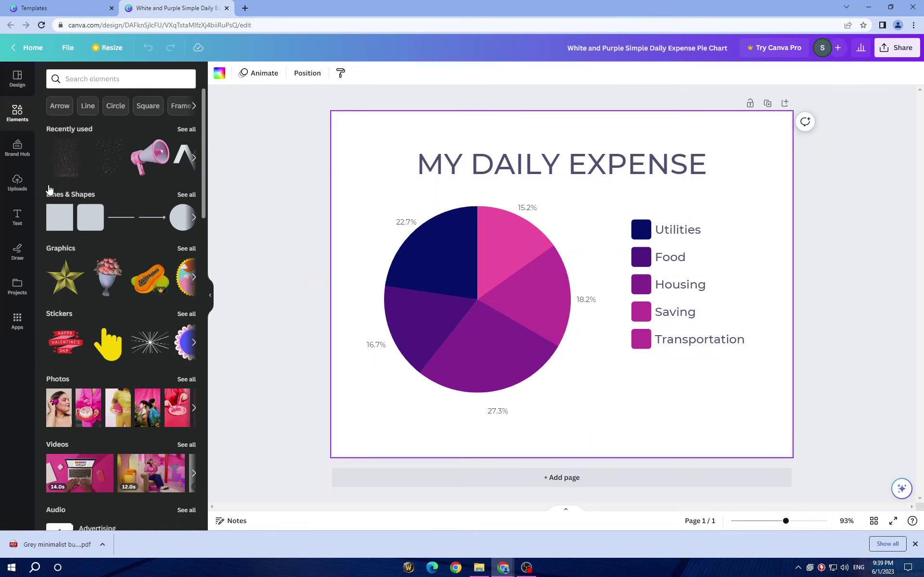
left_click(116, 80)
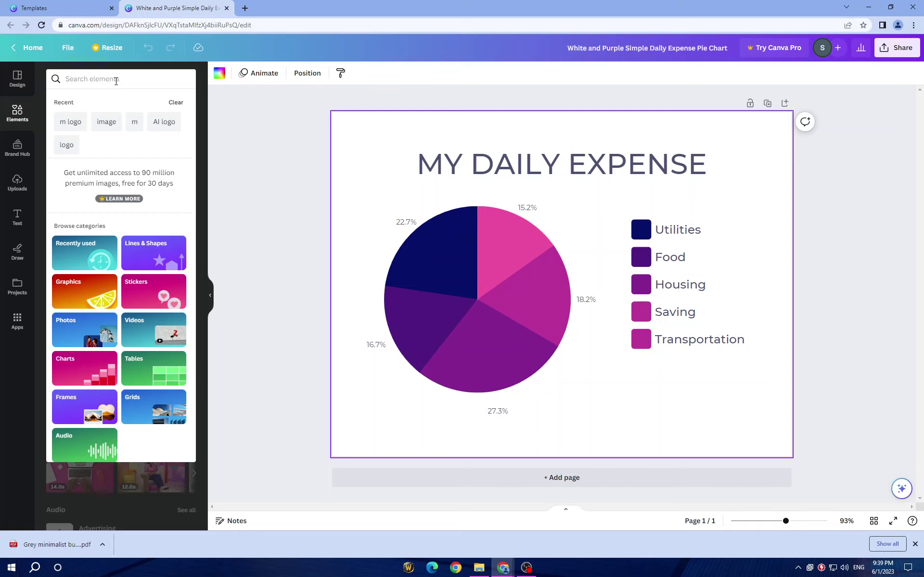
left_click(261, 122)
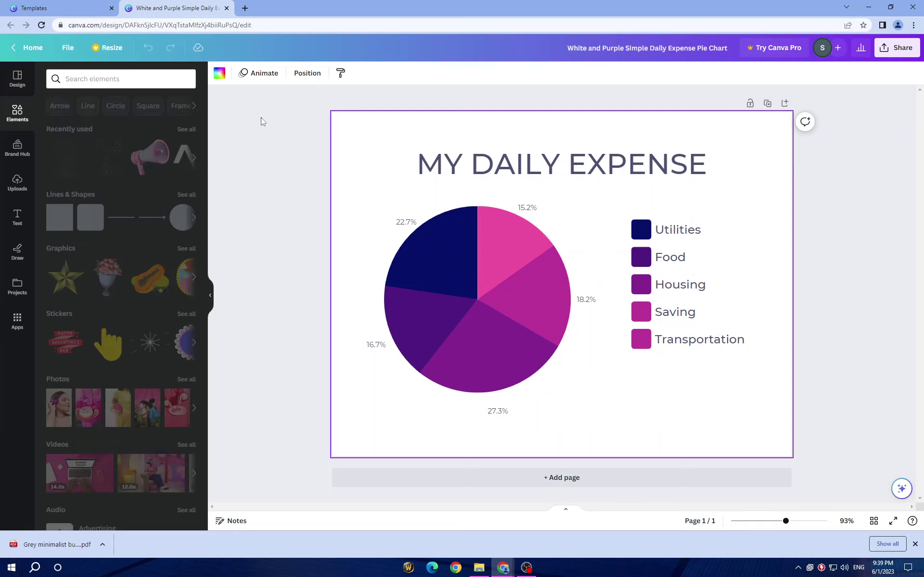
- Replace the MY DAILY EXPENSE heading text with 'THE MEDIA GUIDE'
left_click(525, 153)
double_click(525, 151)
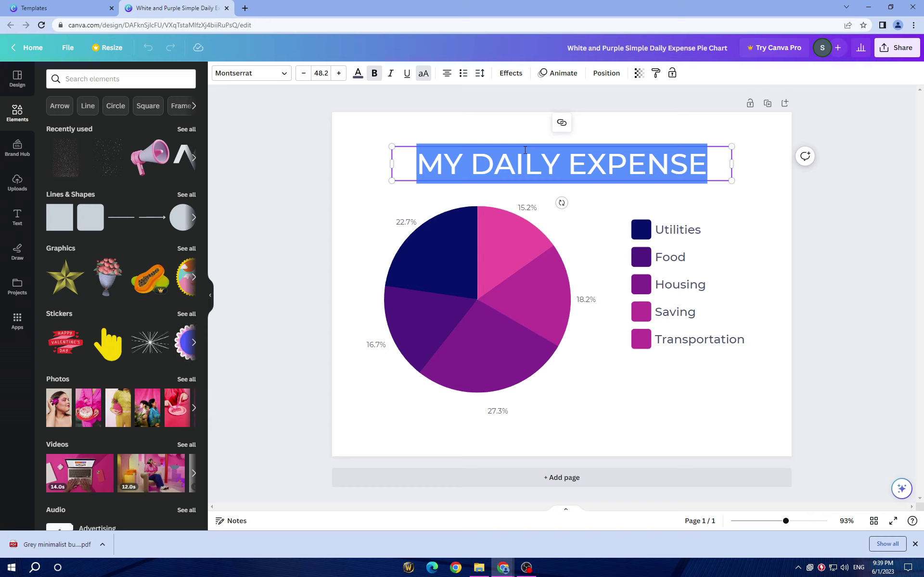
key("BackSpace")
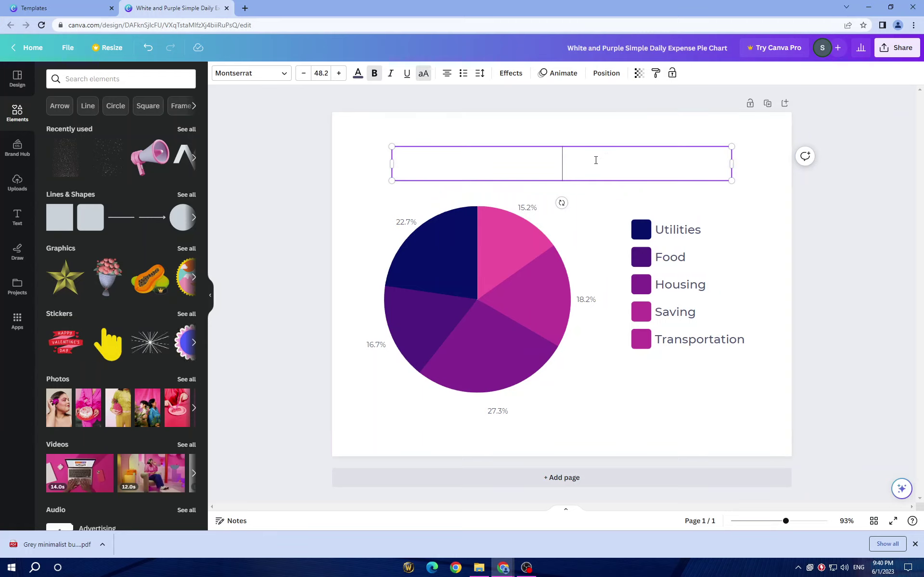
type("THE")
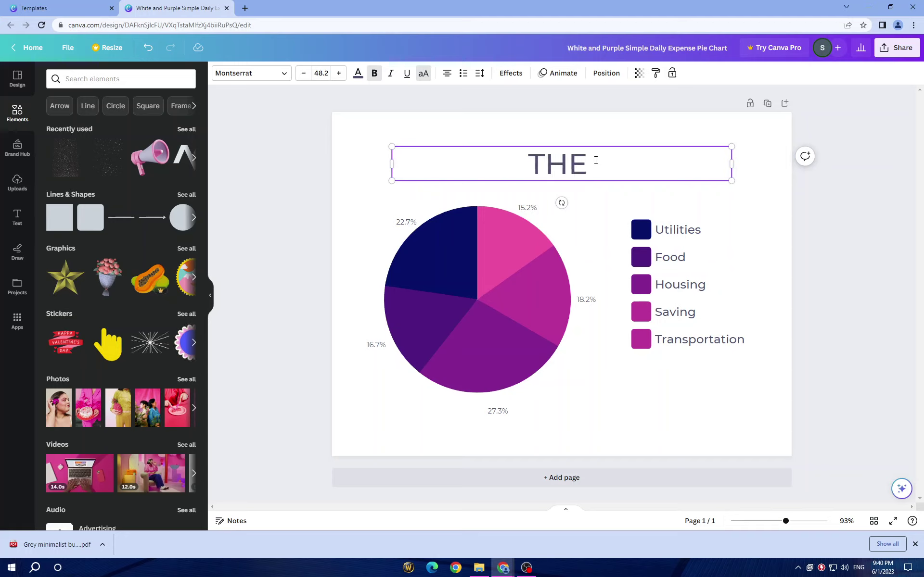
type(" MEDIA ")
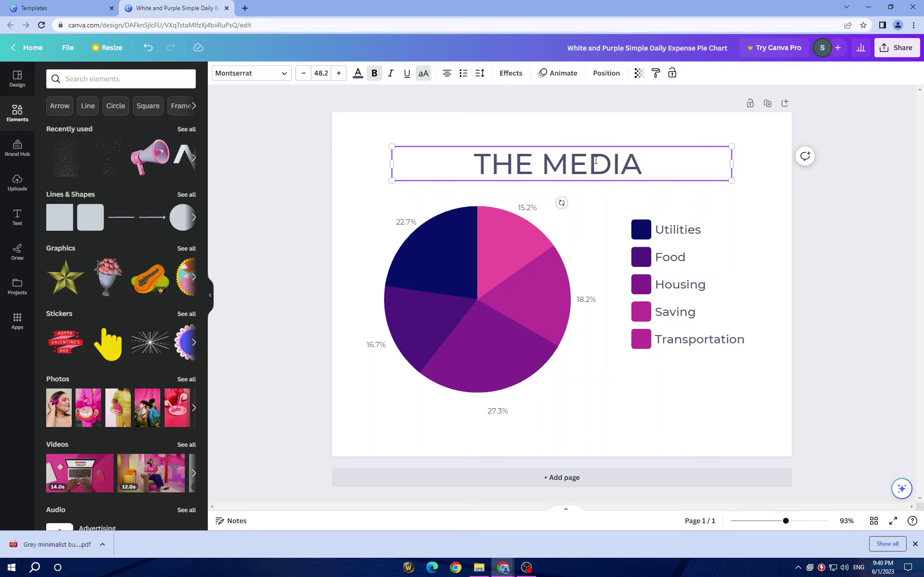
type("GUIDE")
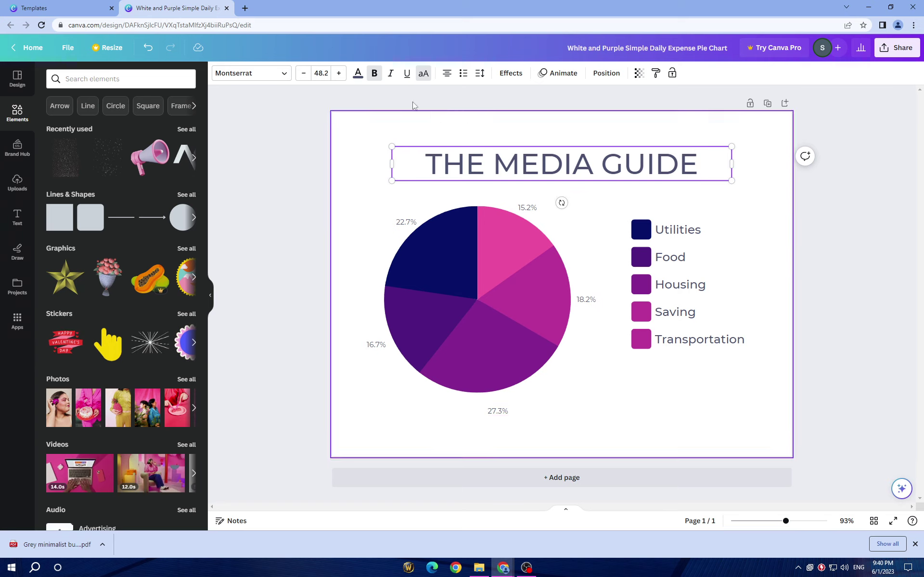
- Set the title in Montserrat Extra-Bold and colour it dark green
left_click(259, 73)
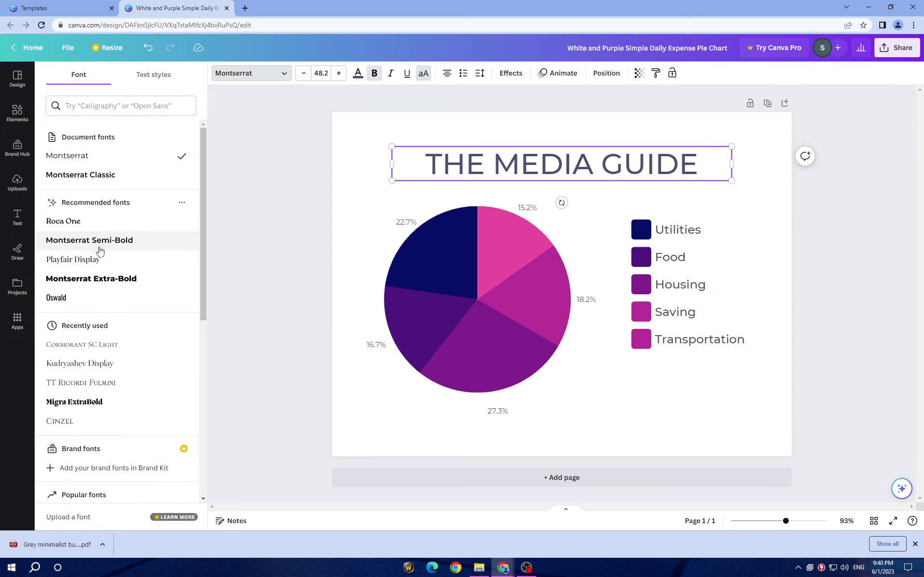
left_click(99, 278)
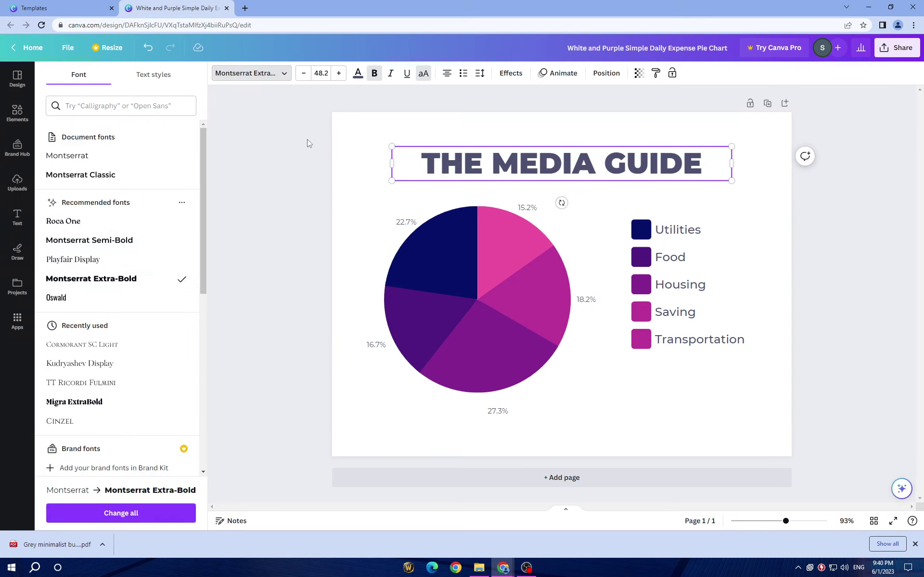
left_click(357, 75)
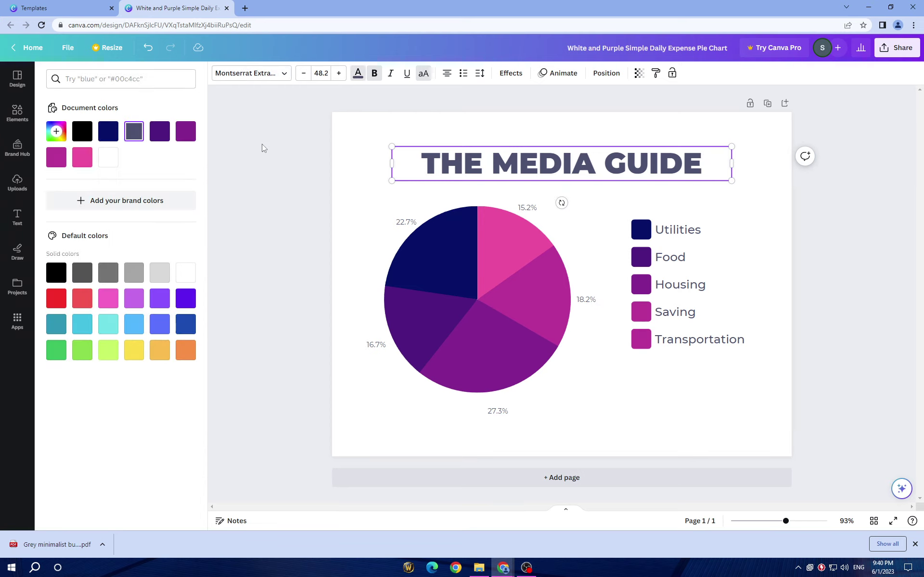
key("Escape")
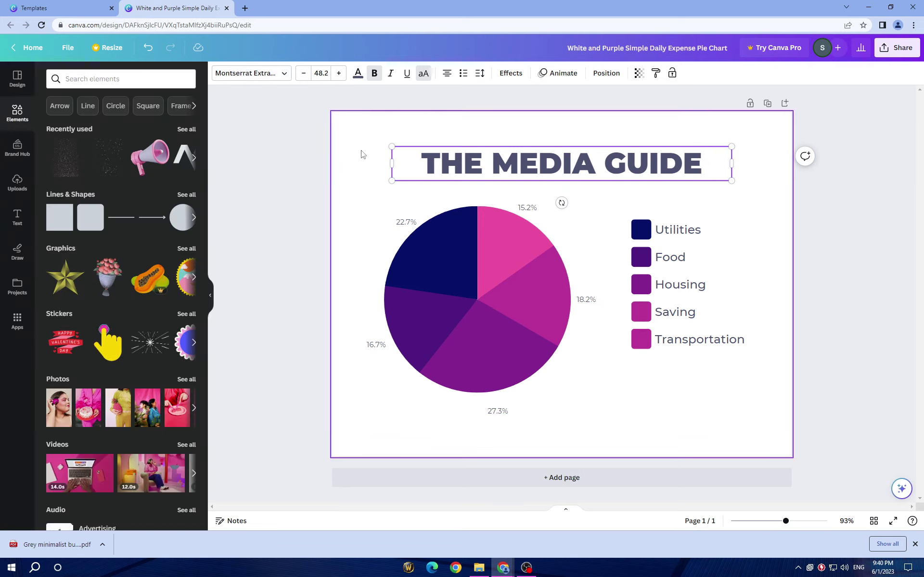
left_click(357, 77)
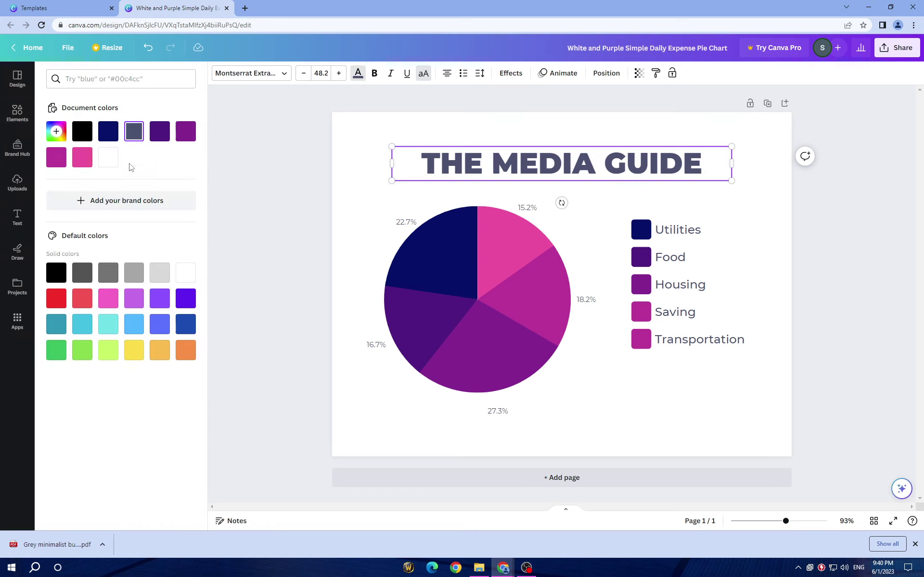
left_click(127, 206)
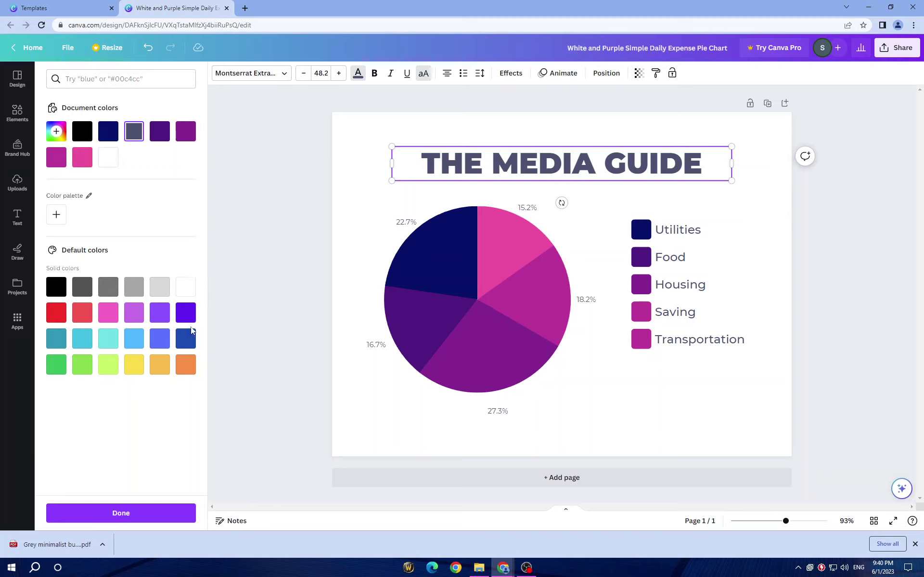
left_click(111, 372)
left_click(82, 365)
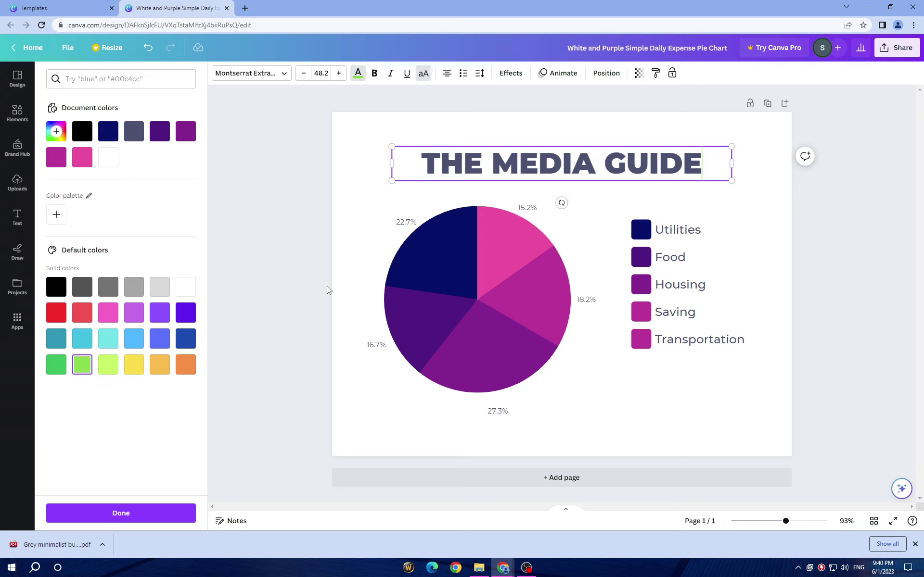
- Recolour only the word GUIDE in the title bright red
double_click(499, 162)
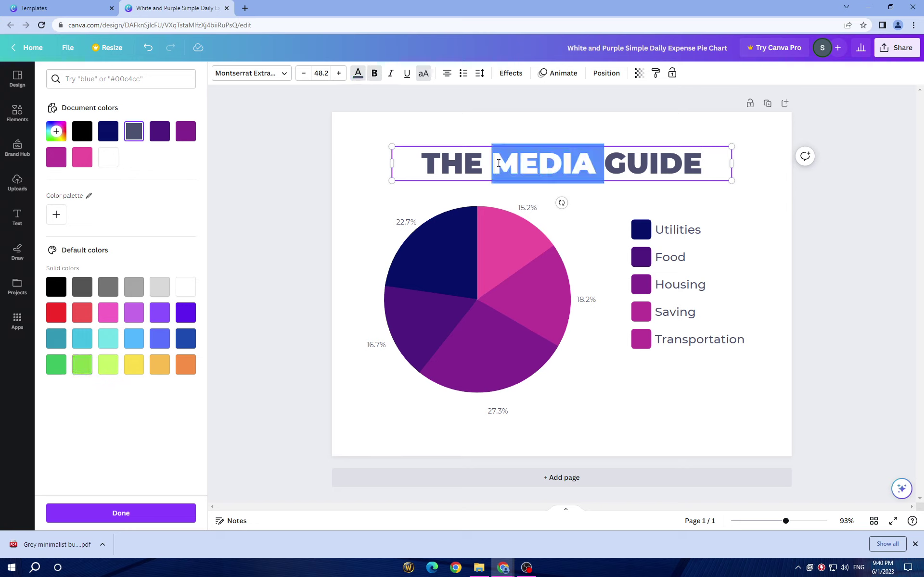
double_click(684, 161)
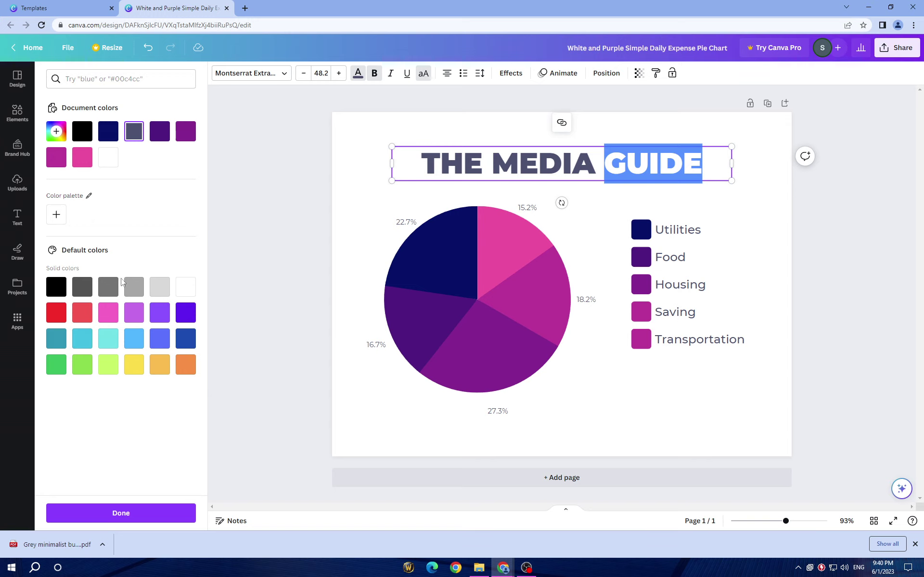
left_click(58, 321)
left_click(274, 250)
left_click(289, 190)
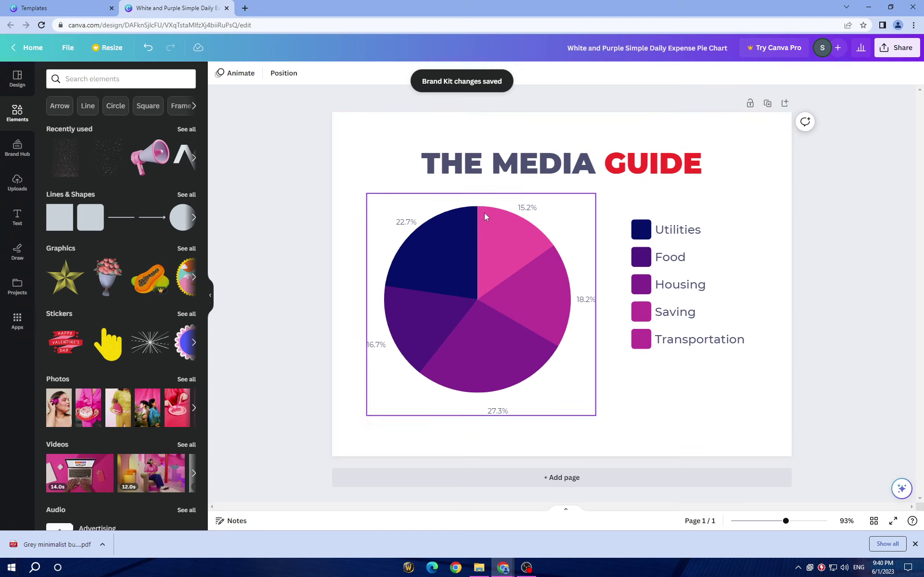
- Make the words THE MEDIA in the title white
left_click(759, 138)
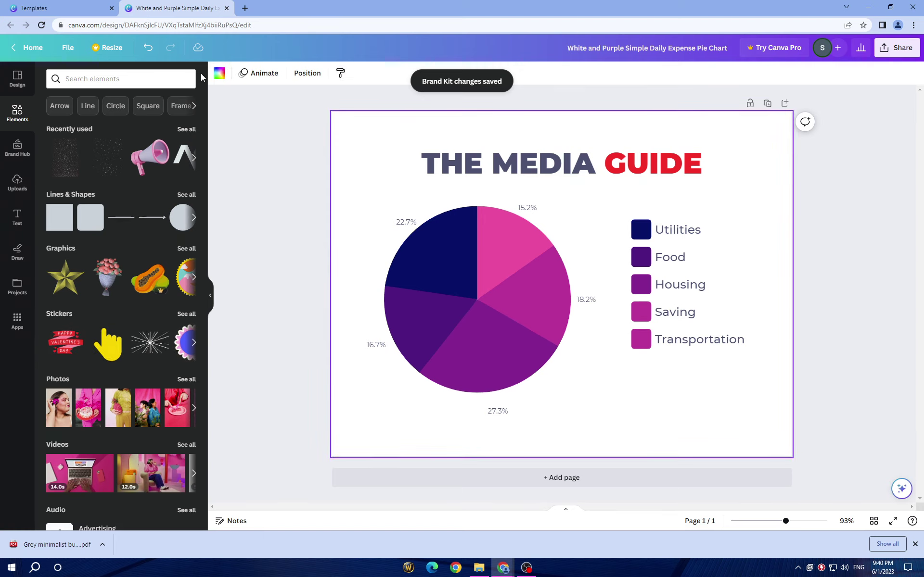
left_click(216, 74)
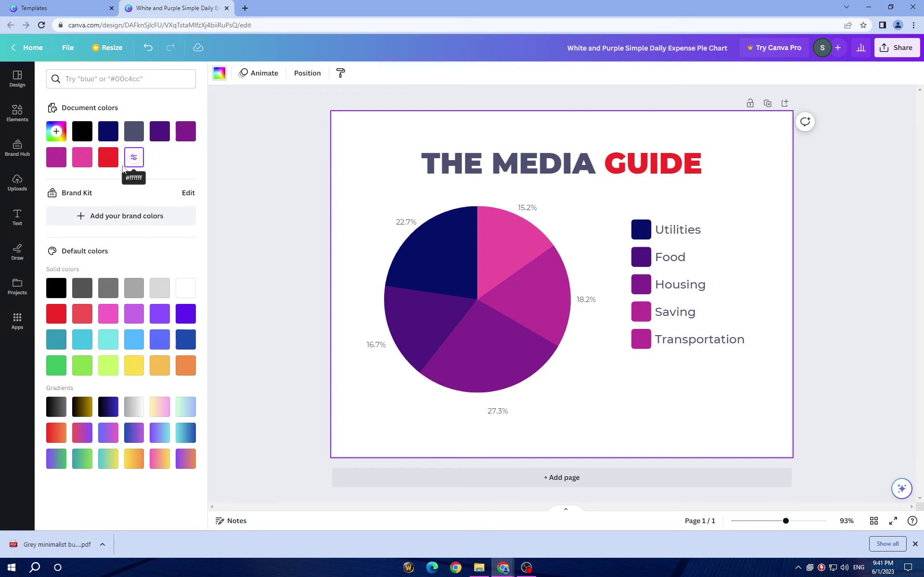
left_click(524, 165)
left_click(524, 166)
left_click(538, 165)
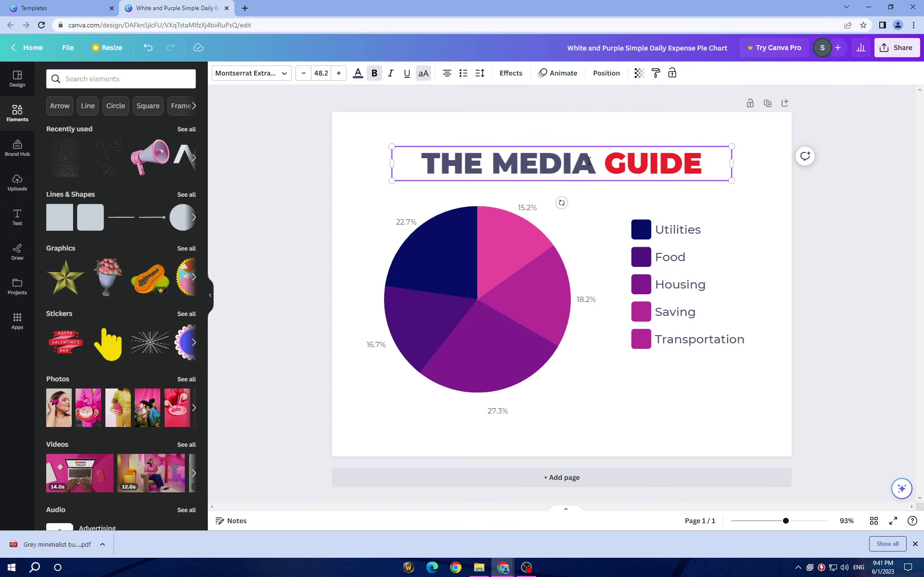
left_click_drag(595, 165, 418, 157)
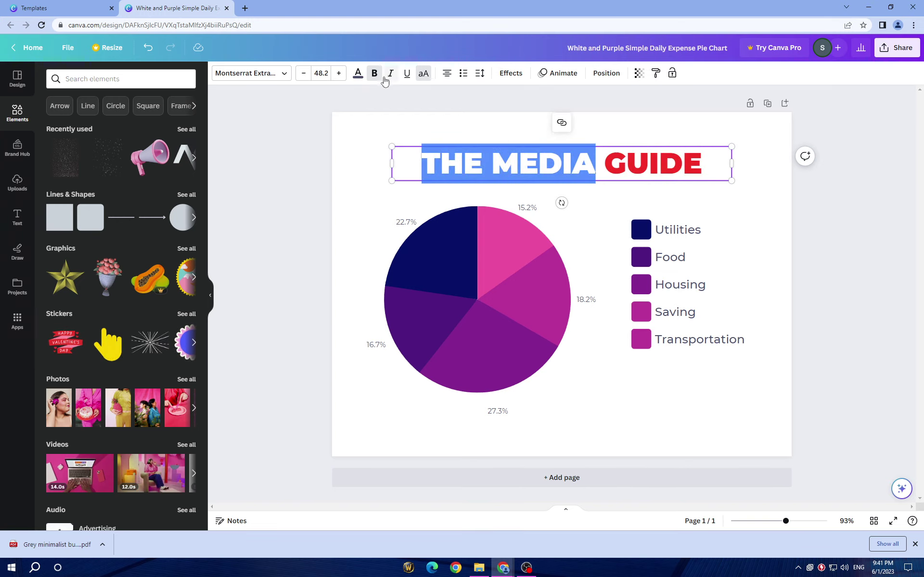
left_click(357, 72)
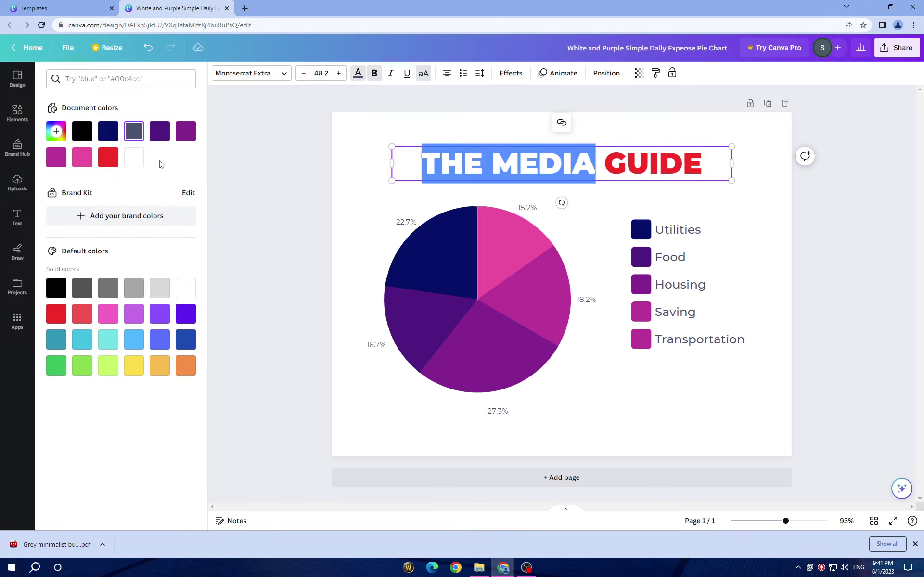
left_click(134, 158)
left_click(134, 157)
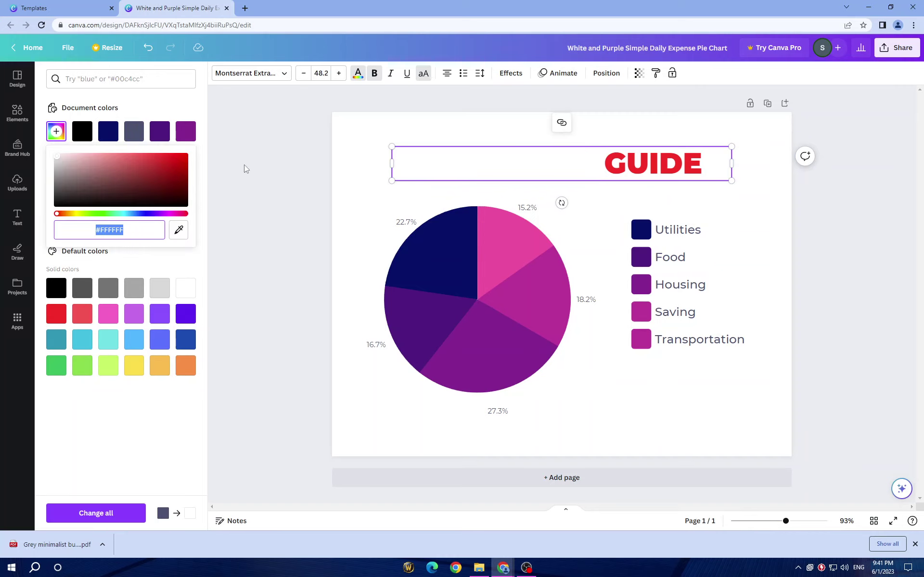
- Set the page background colour to black
left_click(354, 176)
left_click(219, 73)
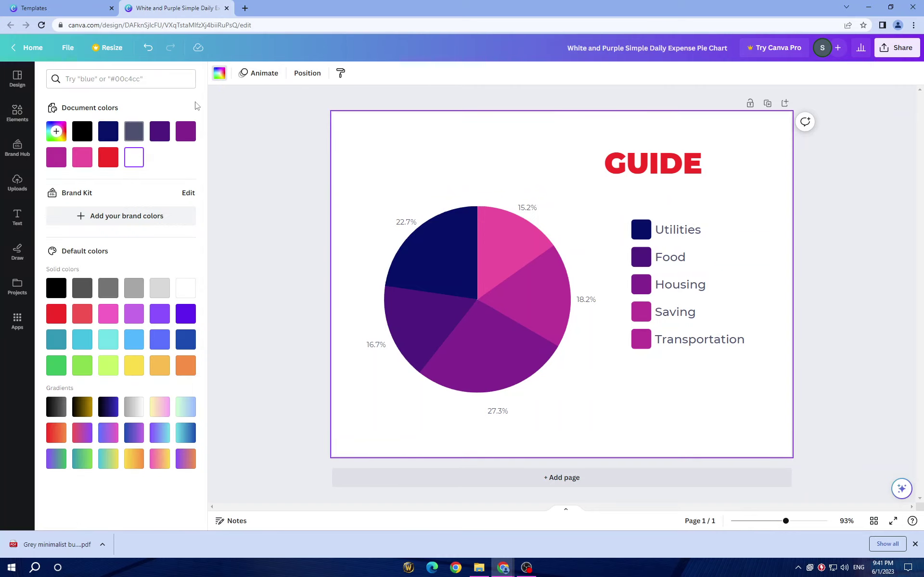
left_click(82, 131)
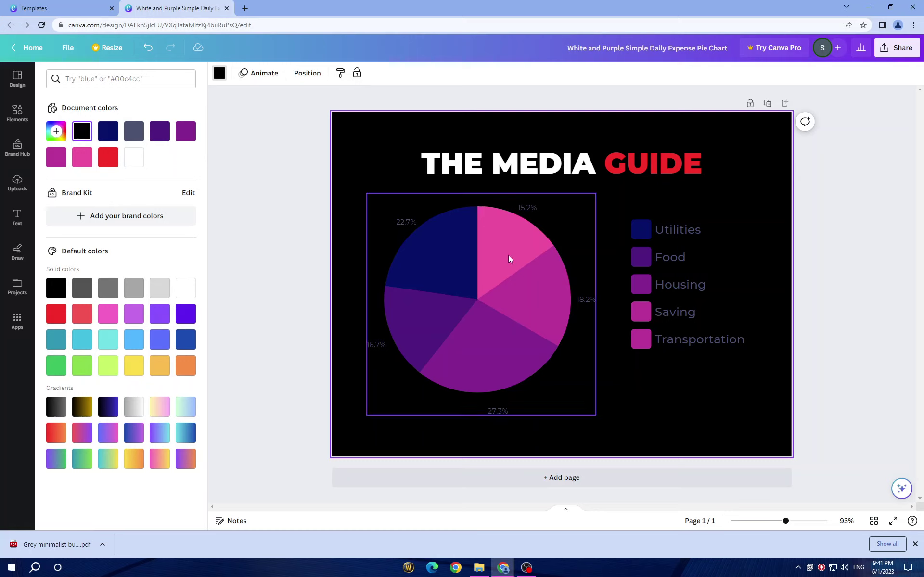
left_click(423, 252)
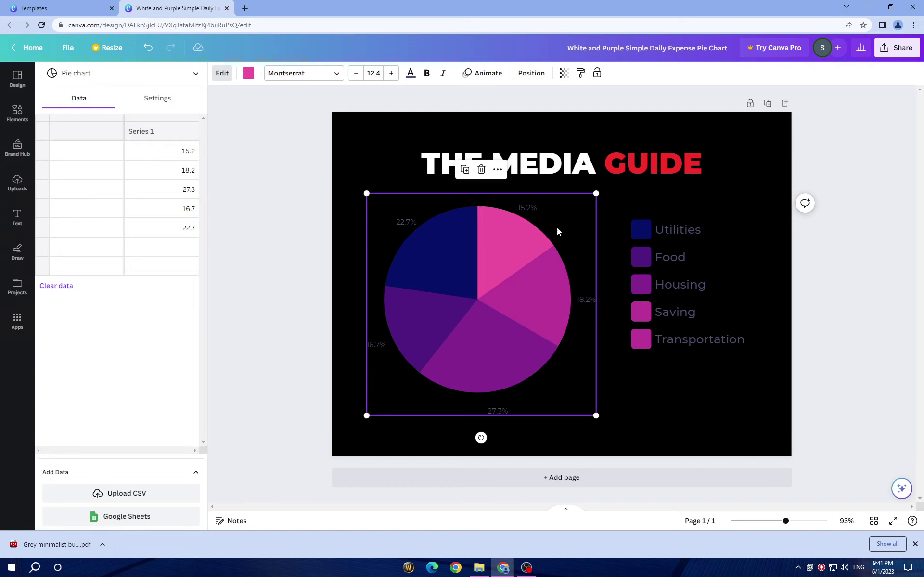
- Change the Utilities legend square's colour from dark blue to yellow
left_click(641, 228)
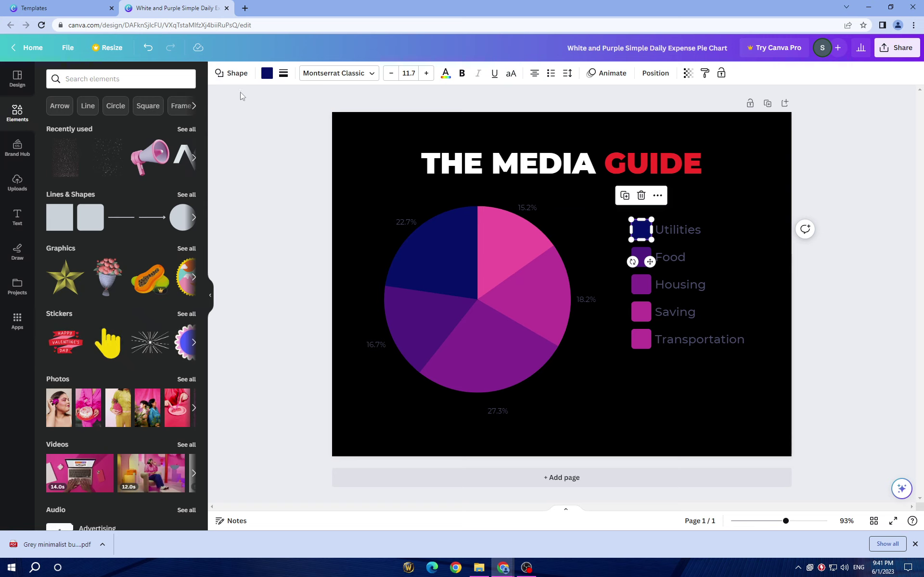
left_click(267, 73)
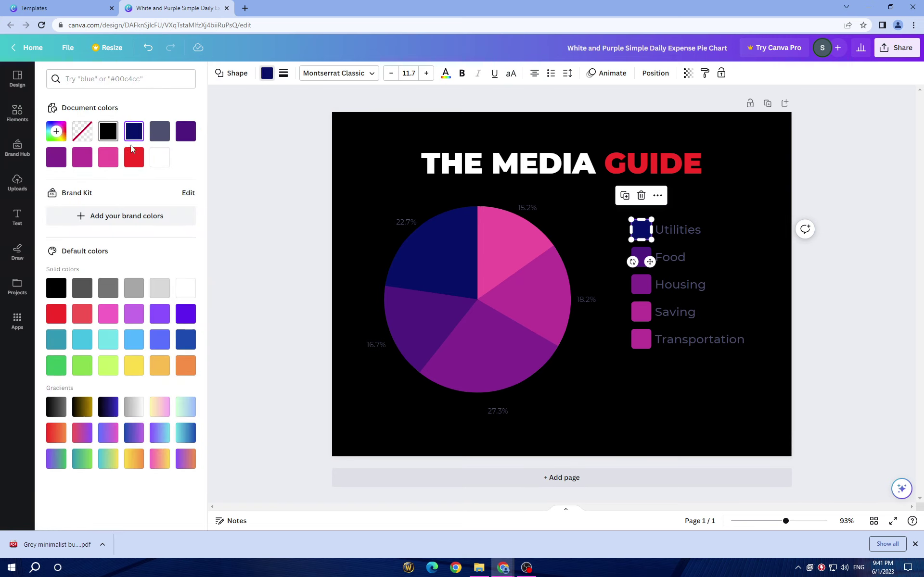
left_click(107, 367)
left_click(134, 367)
left_click(438, 242)
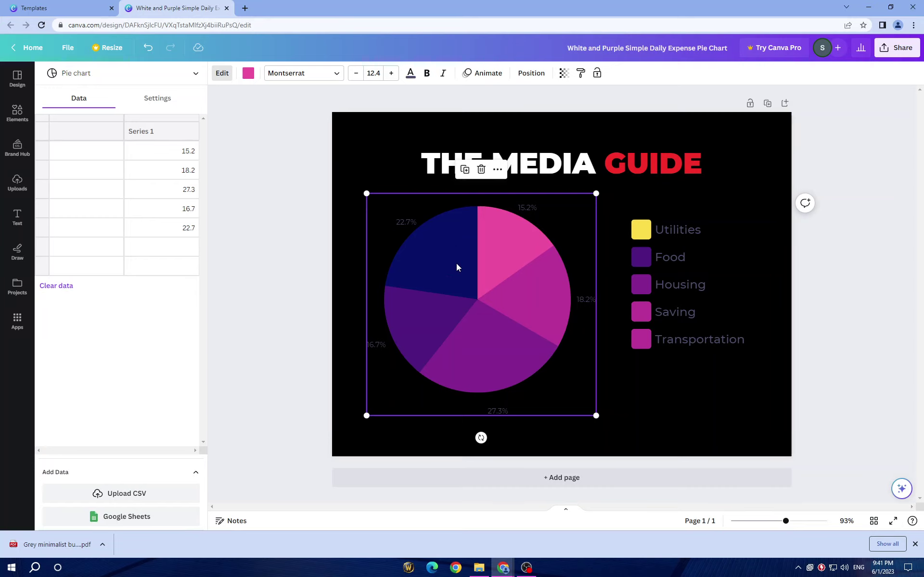
- Try a yellow-and-green shade scheme on the pie chart slices
left_click(221, 76)
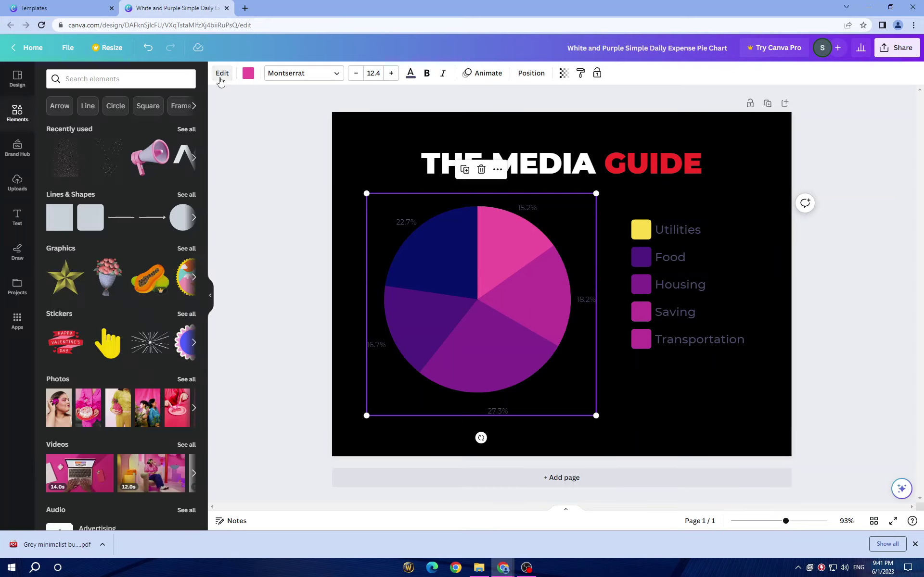
left_click(244, 76)
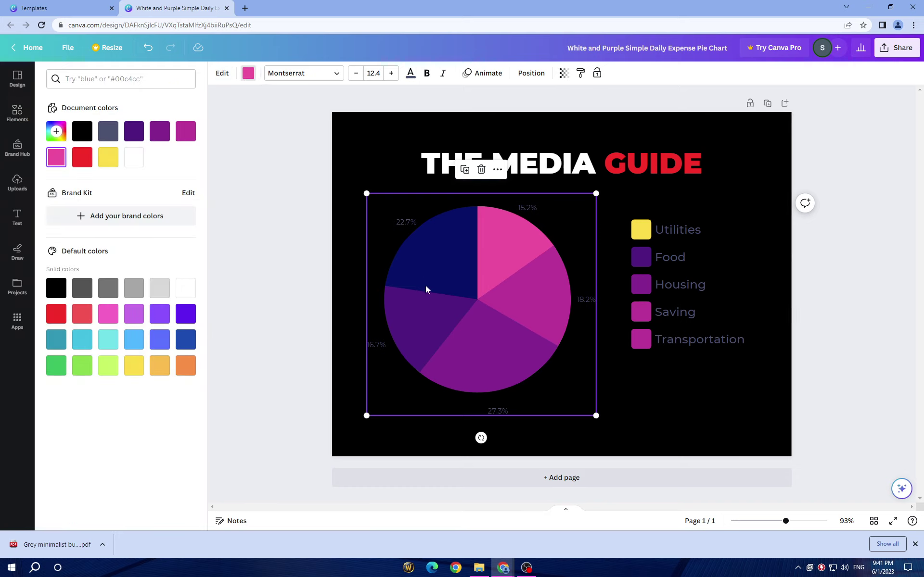
left_click(416, 259)
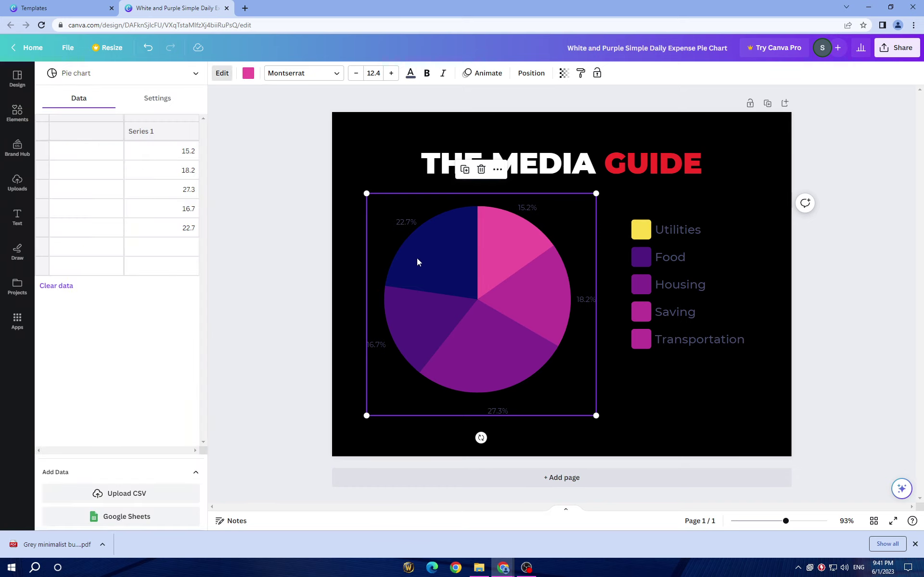
left_click(248, 73)
left_click(107, 157)
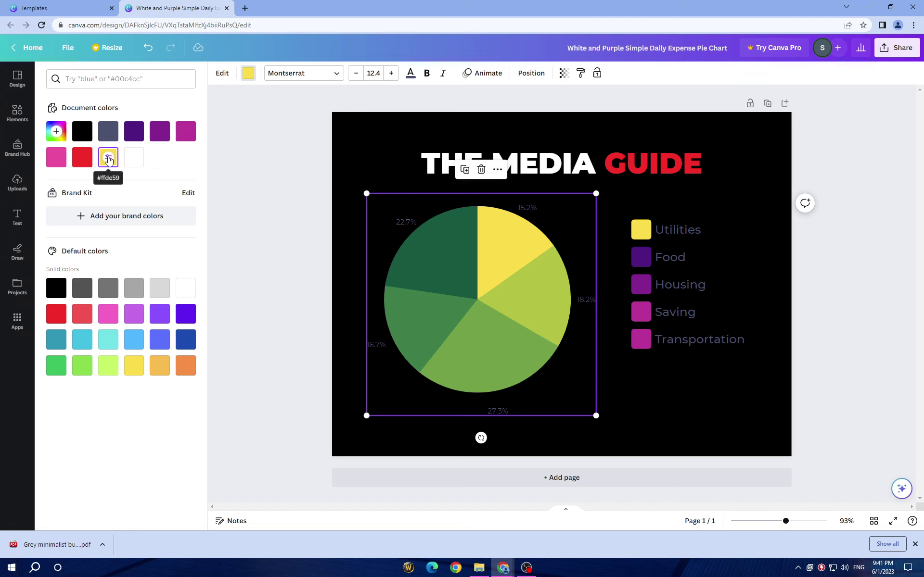
left_click(294, 234)
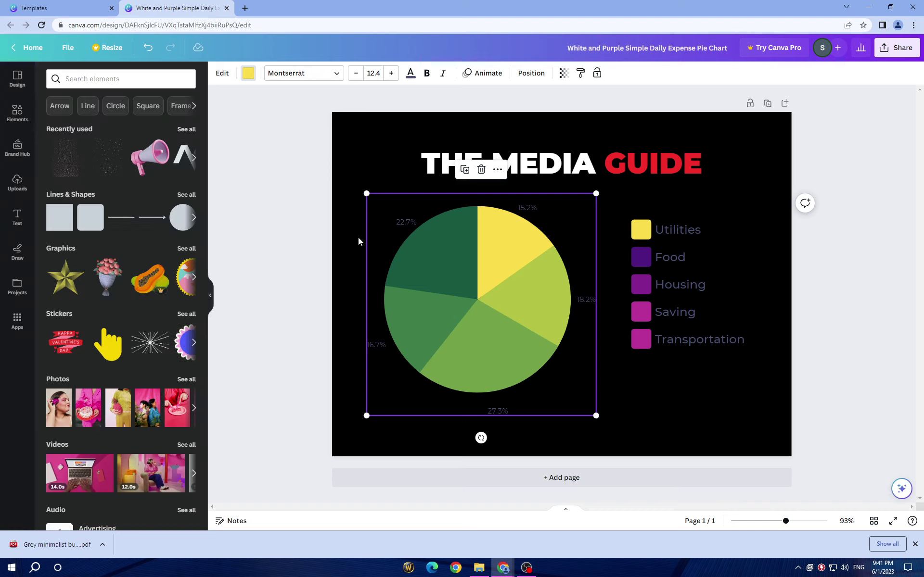
left_click(641, 259)
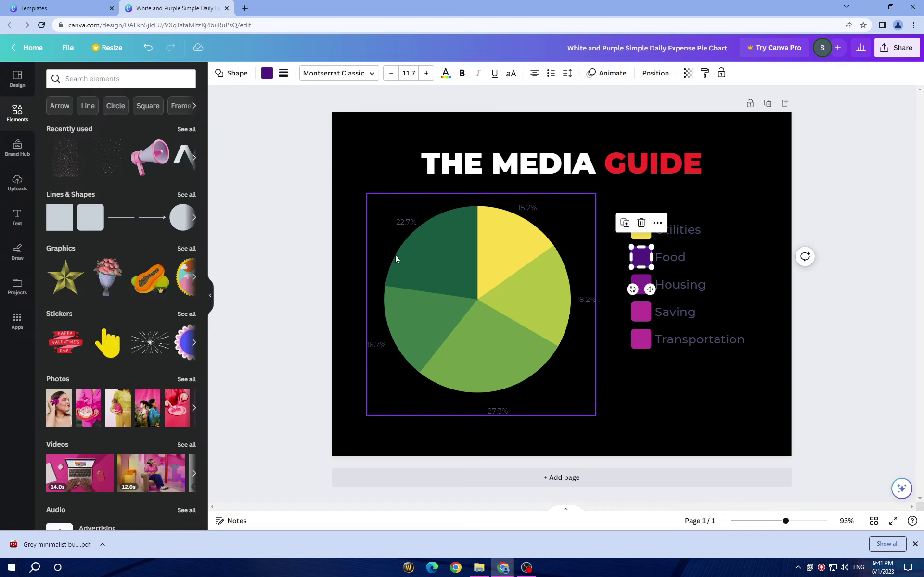
left_click(504, 276)
- Try slate grey, purple and red shade schemes on the pie chart
left_click(248, 73)
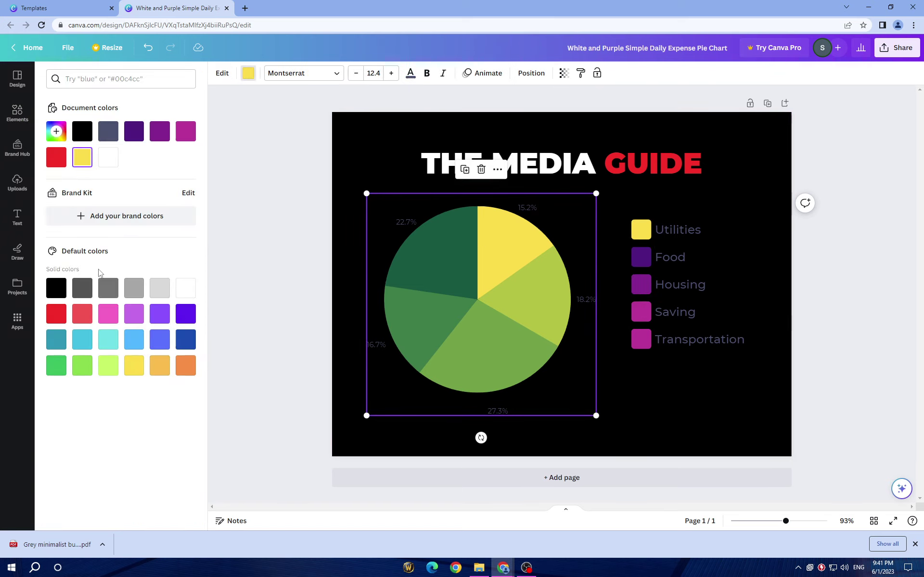
left_click(109, 130)
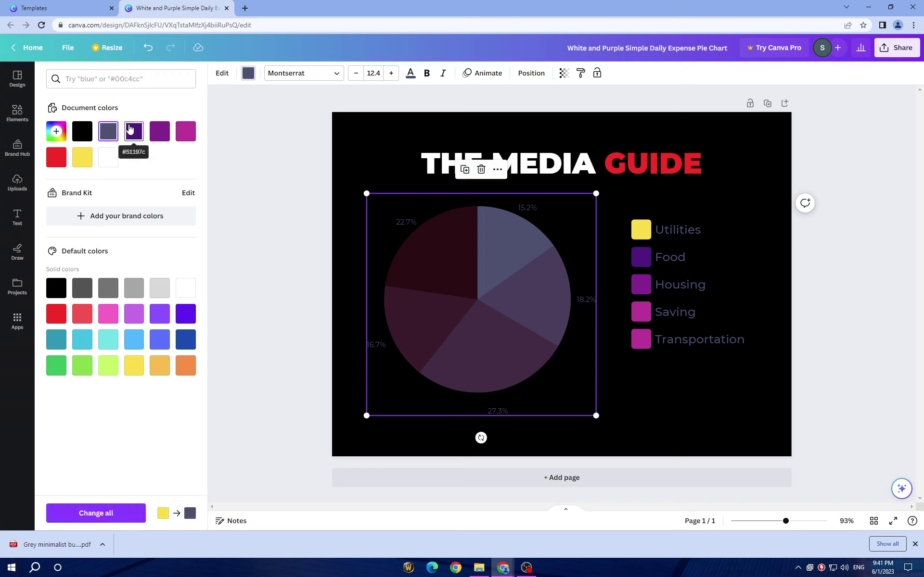
left_click(131, 131)
left_click(111, 131)
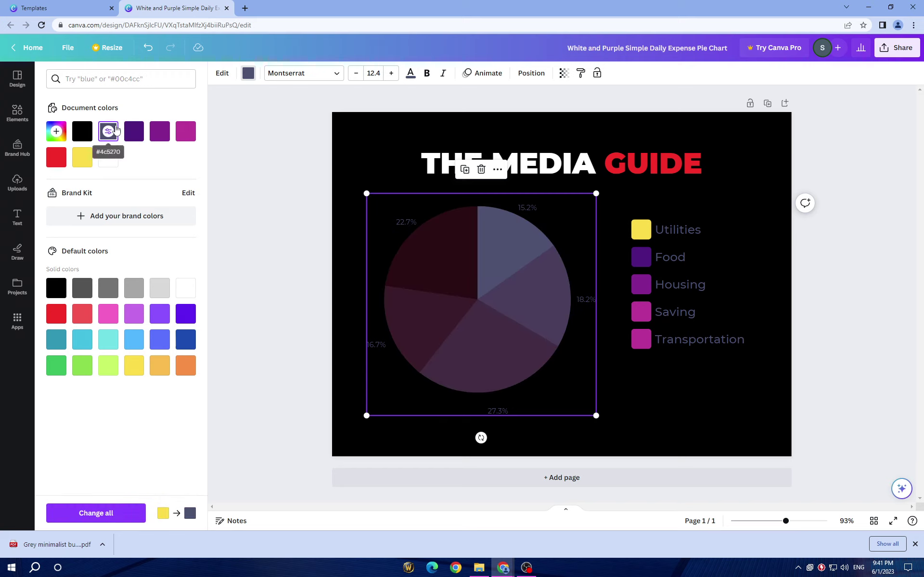
left_click(164, 135)
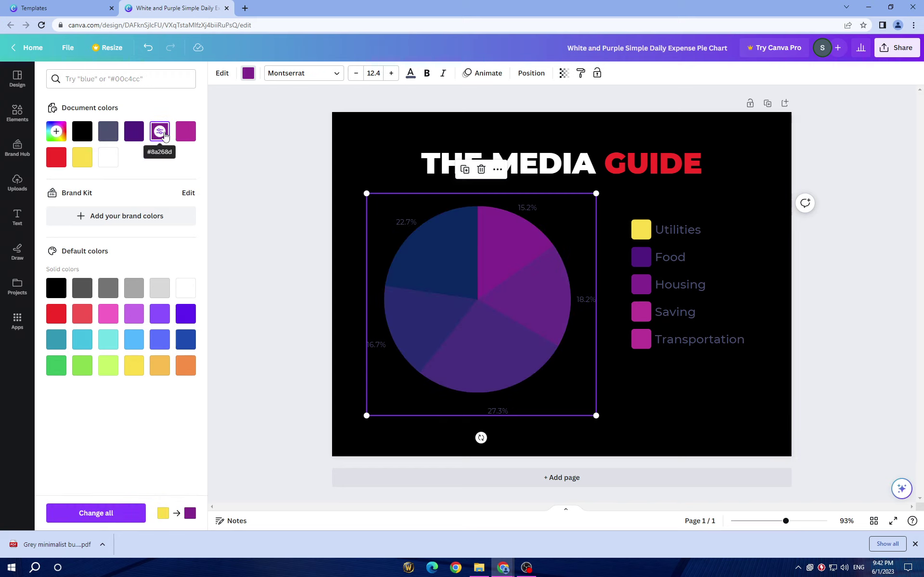
left_click(57, 314)
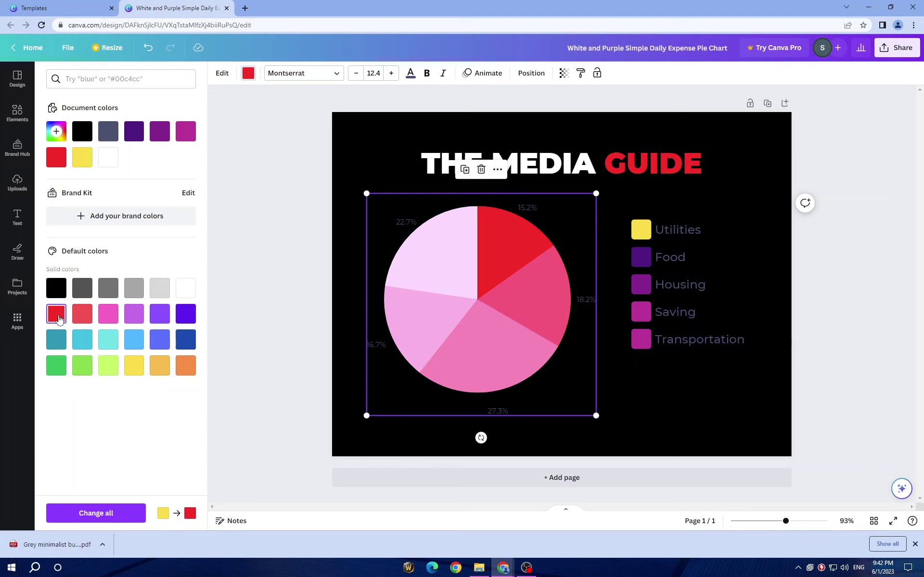
left_click(86, 321)
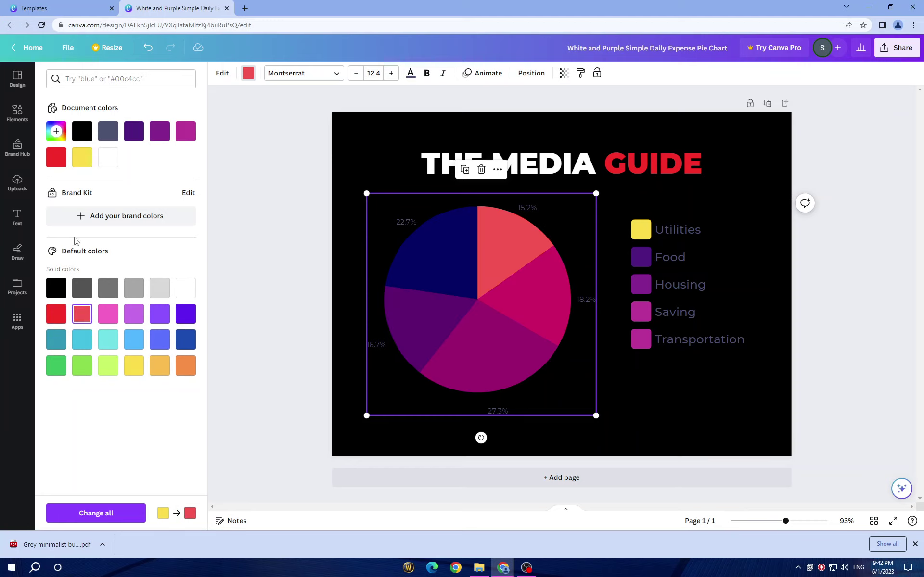
left_click(57, 159)
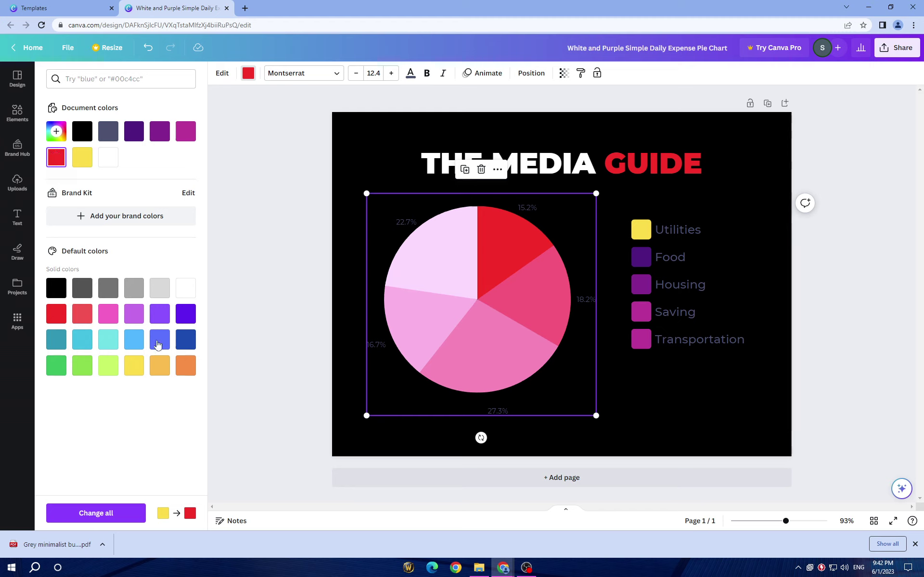
- Cycle through purple, blue and green schemes, settling on green-and-blue slices
left_click(160, 315)
left_click(185, 315)
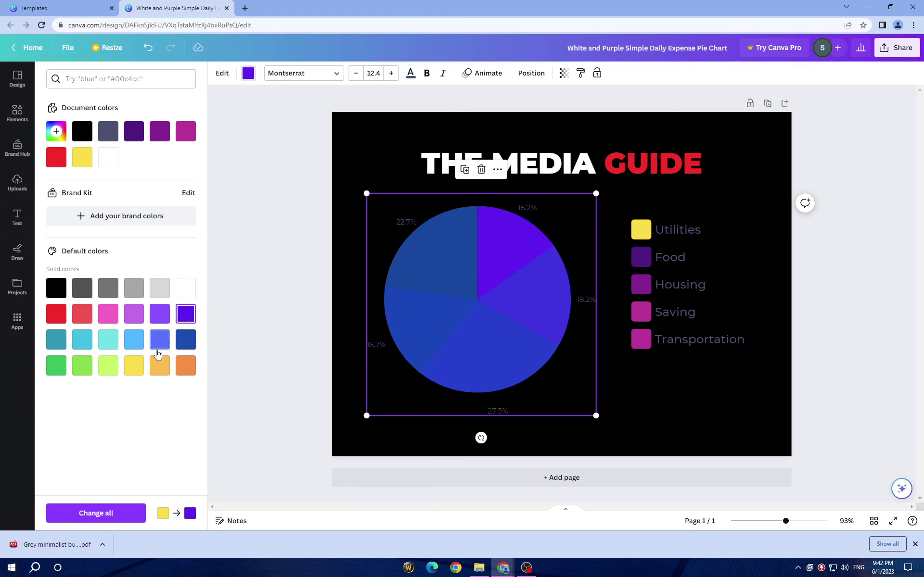
left_click(133, 341)
left_click(134, 366)
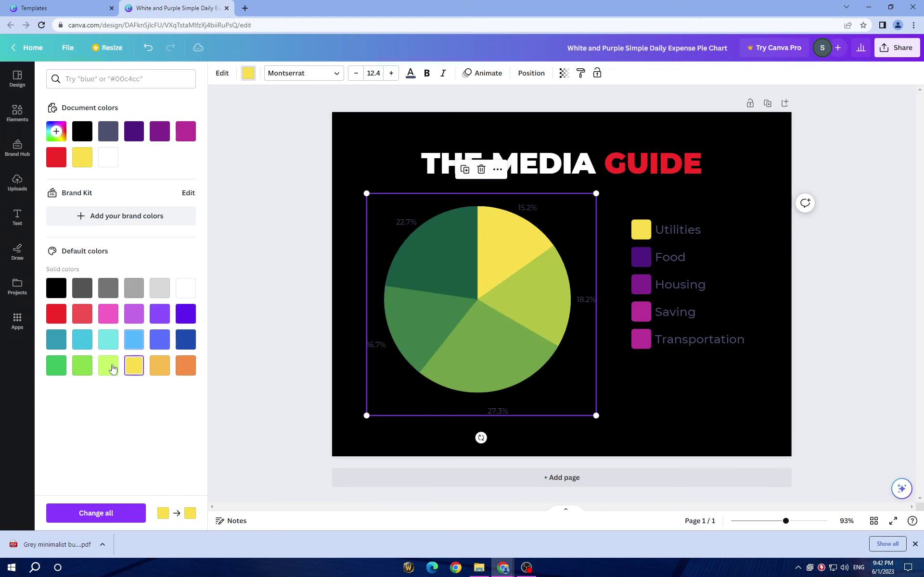
left_click(82, 368)
left_click(51, 366)
left_click(272, 258)
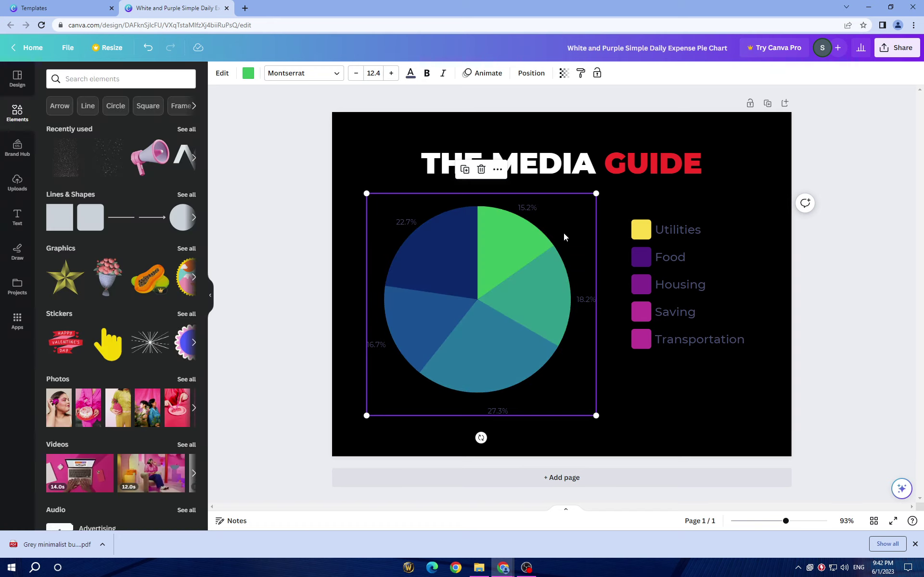
- Colour the Utilities legend square light green and the Food square teal
left_click(645, 230)
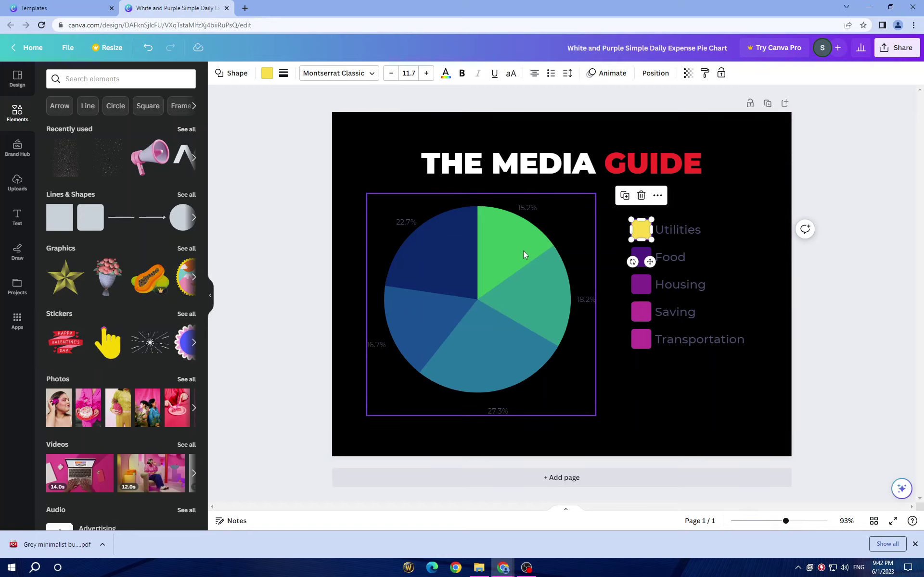
left_click(266, 73)
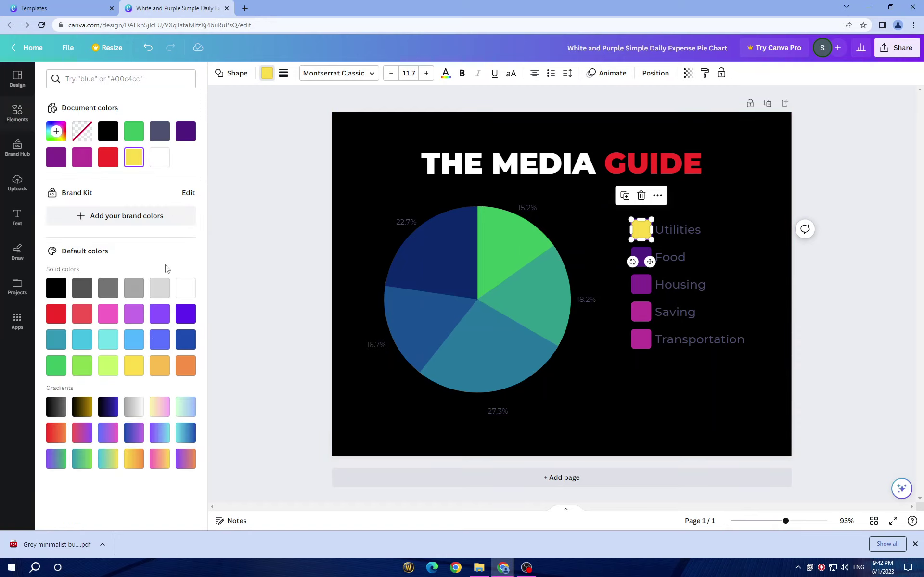
left_click(64, 364)
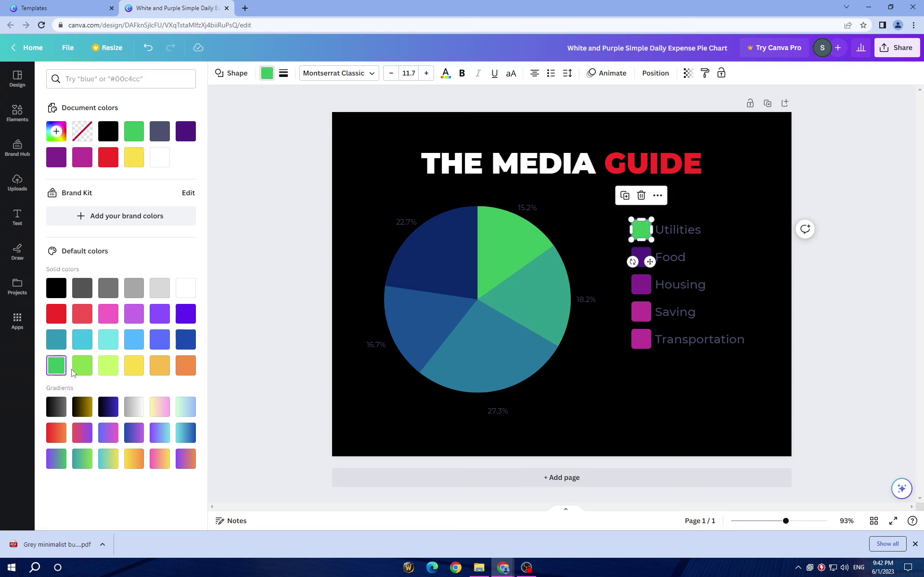
left_click(83, 369)
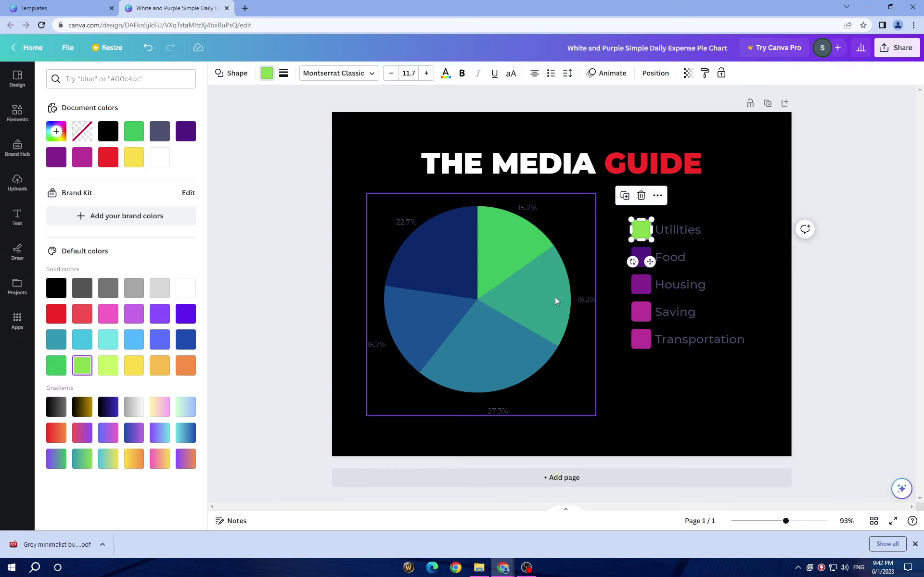
left_click(650, 254)
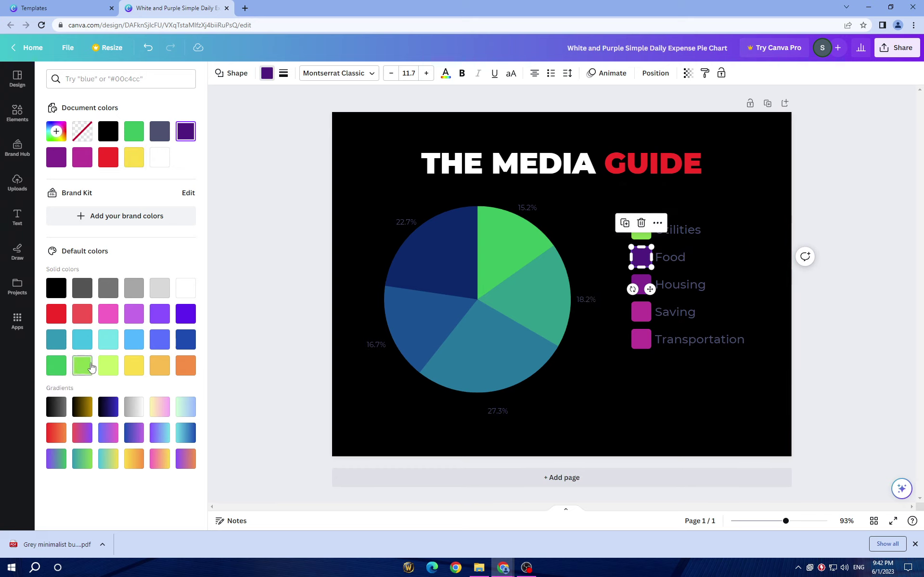
left_click(56, 366)
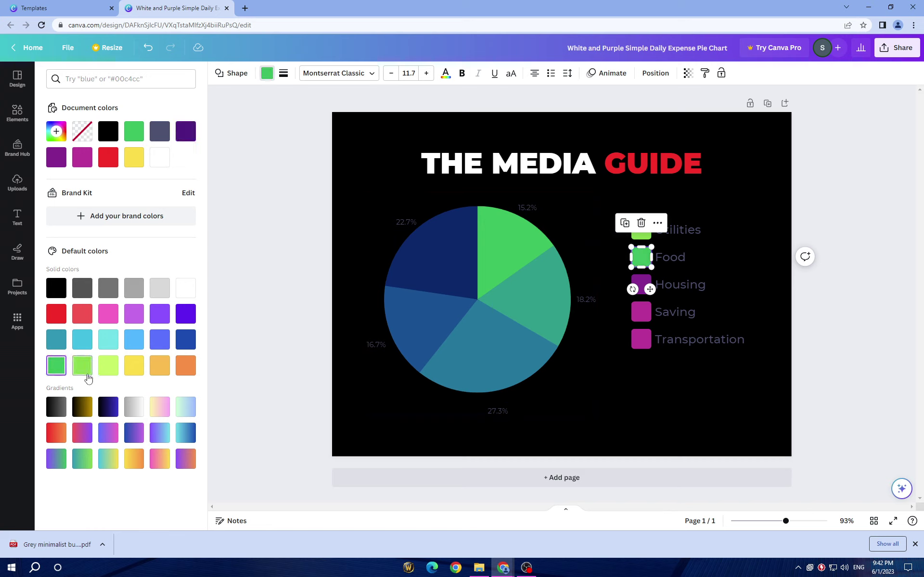
left_click(53, 340)
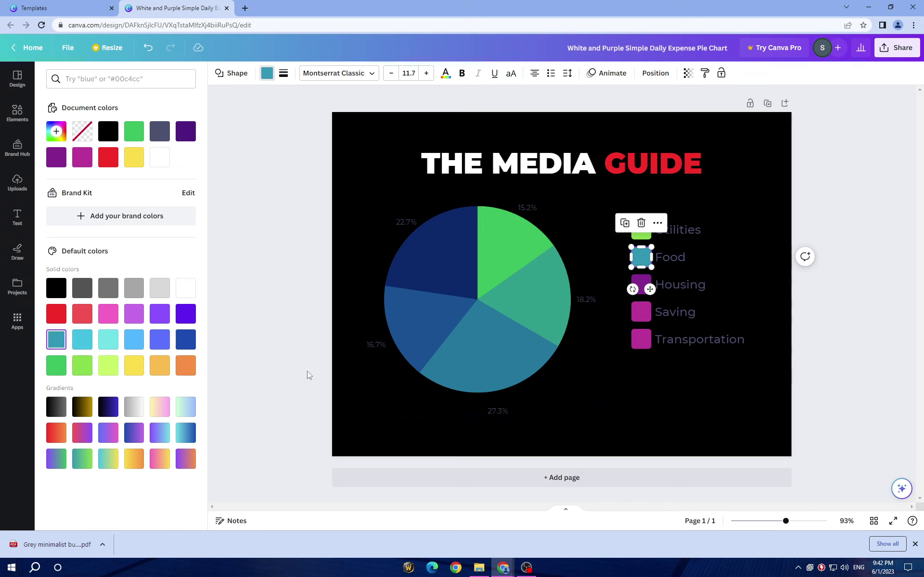
- Colour the Housing, Saving and Transportation squares light blue, dark blue and aqua
left_click(639, 286)
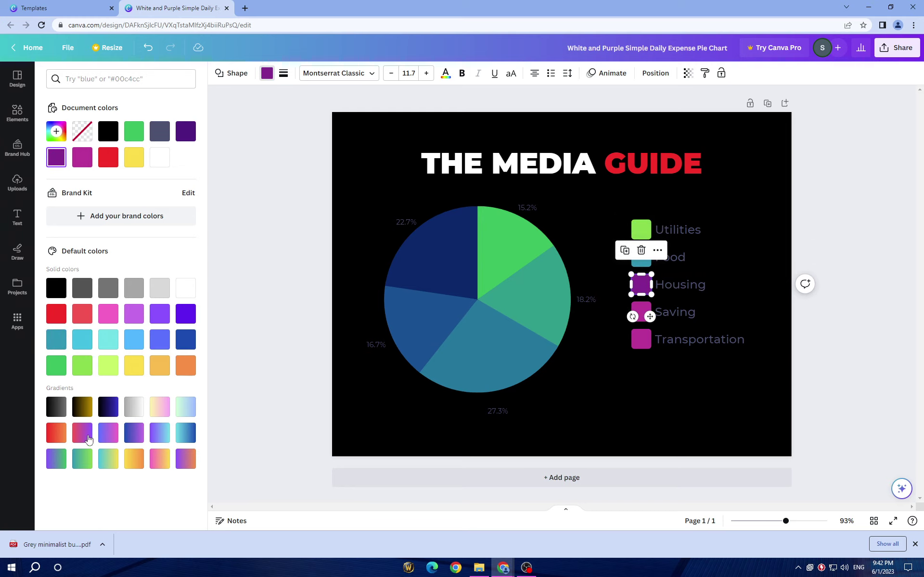
left_click(137, 341)
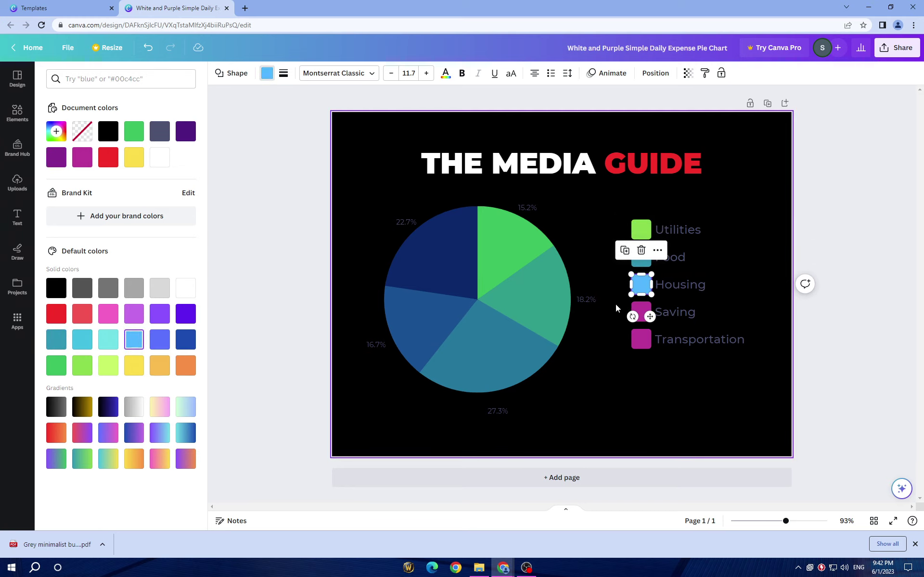
left_click(643, 310)
left_click(185, 341)
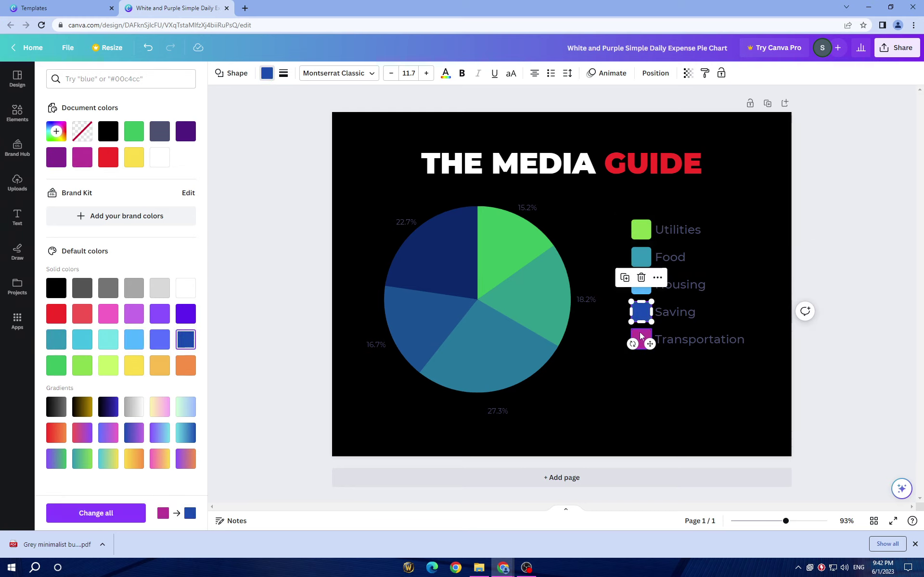
left_click(640, 334)
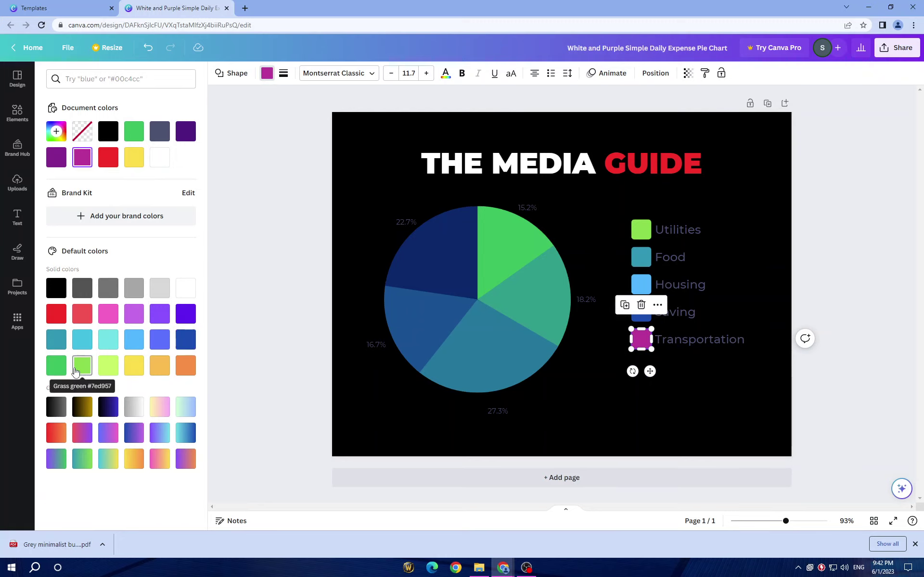
left_click(90, 345)
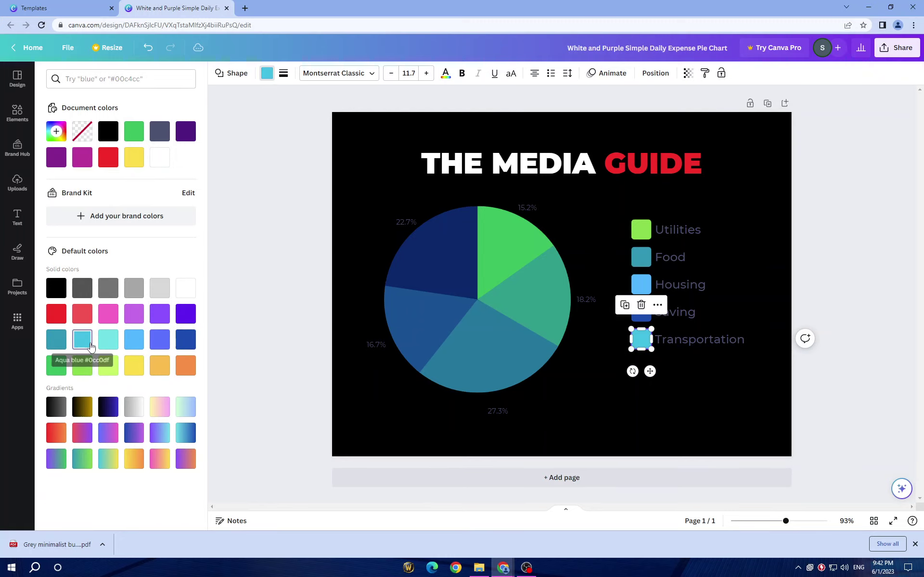
left_click(253, 278)
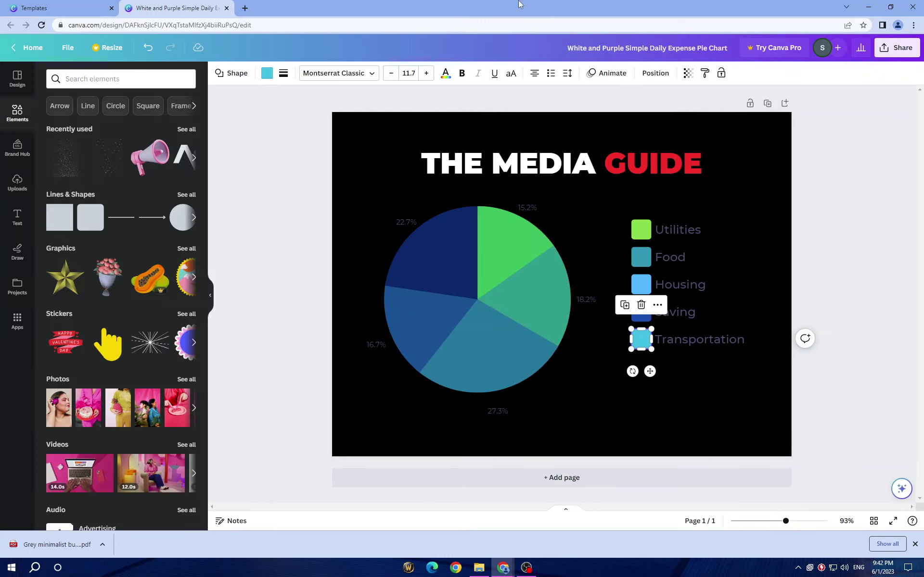
left_click(803, 195)
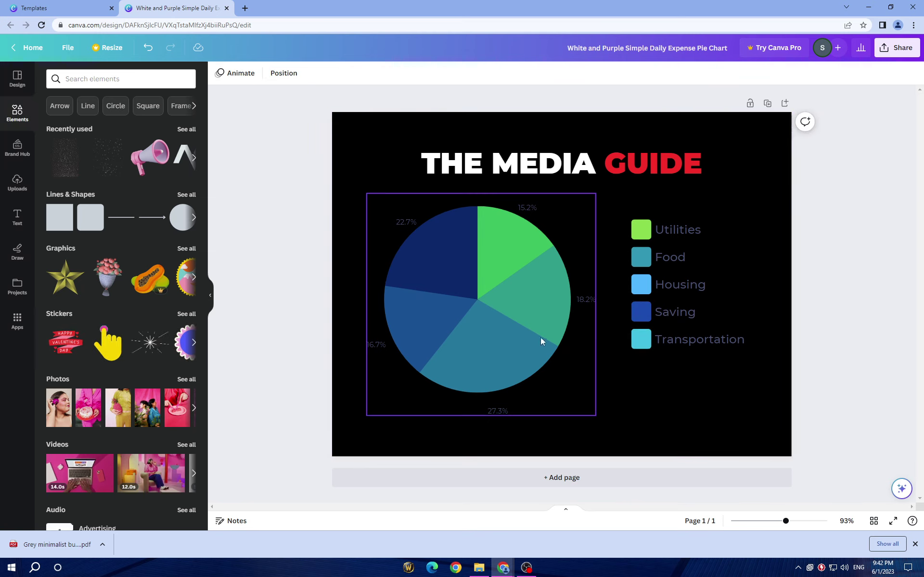
- After trying slate and black-to-grey, set the page background to the light grey-to-white gradient
left_click(362, 160)
left_click(219, 73)
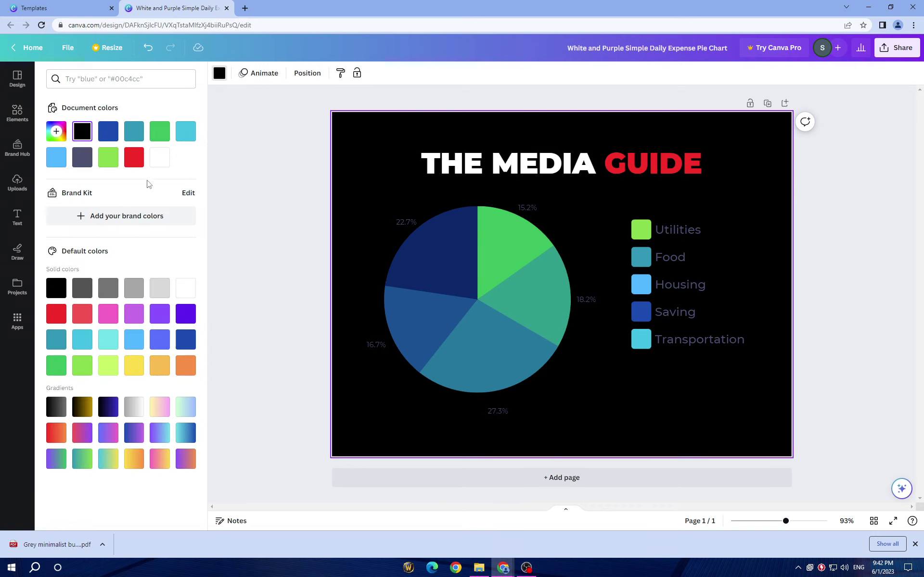
left_click(82, 158)
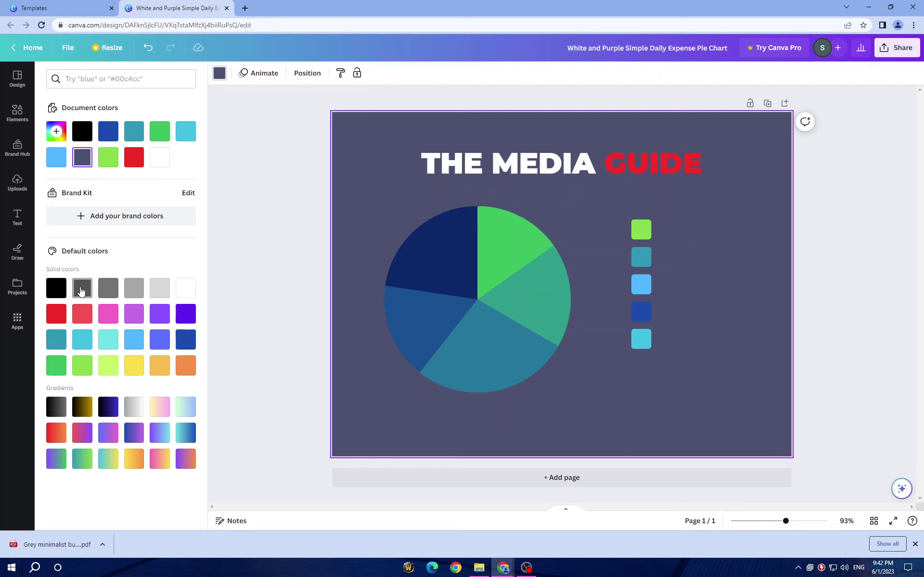
left_click(55, 288)
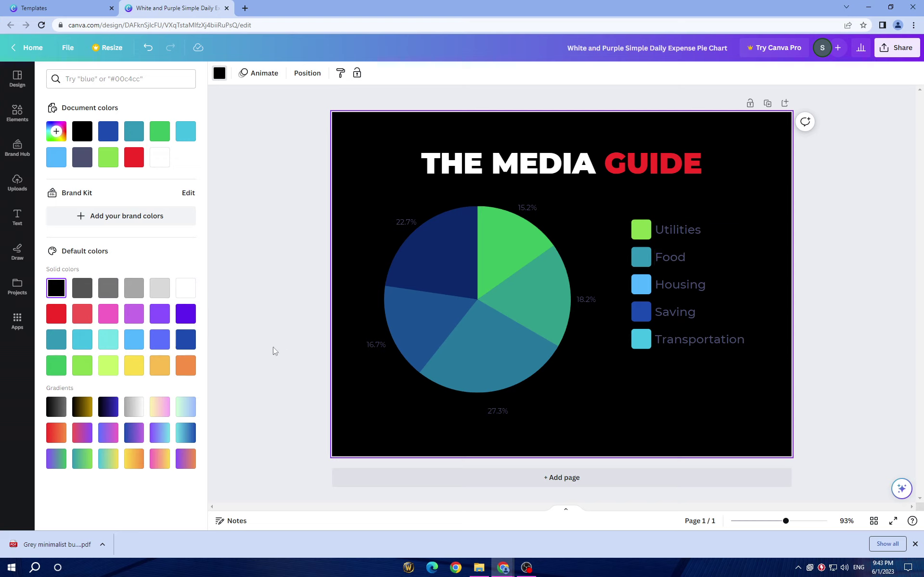
left_click(56, 407)
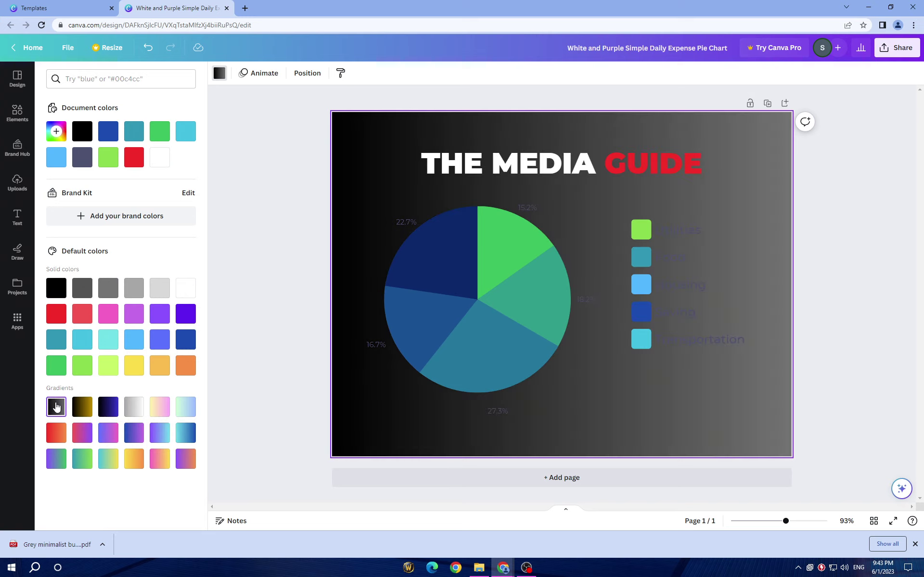
left_click(135, 410)
left_click(261, 197)
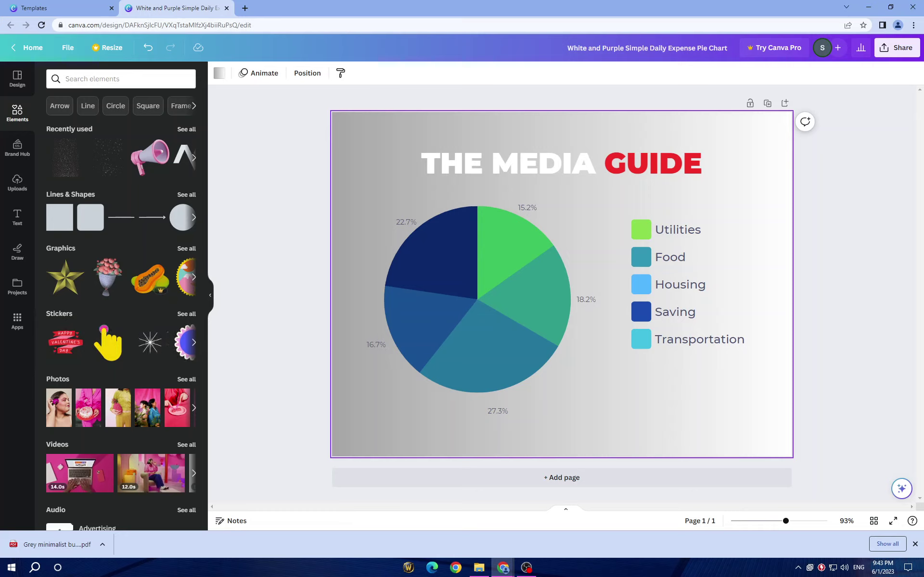
- Check the Download options, then show Share on social's platforms: Instagram, Facebook, Twitter, TikTok, and more
left_click(895, 48)
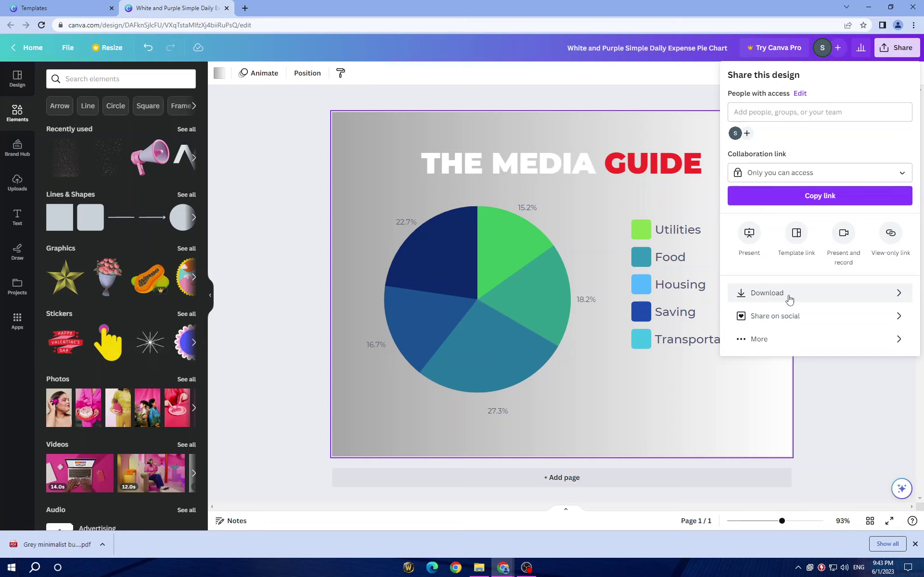
left_click(789, 298)
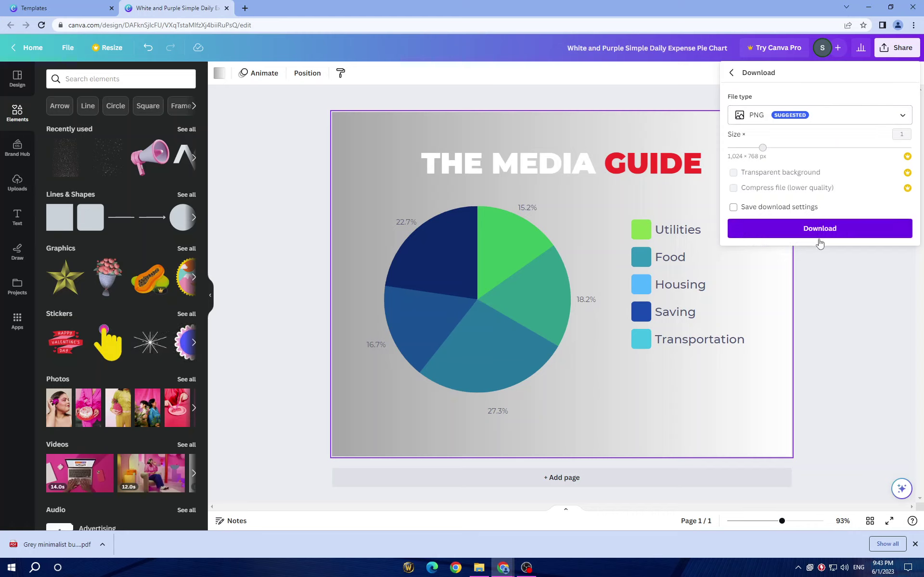
left_click(878, 348)
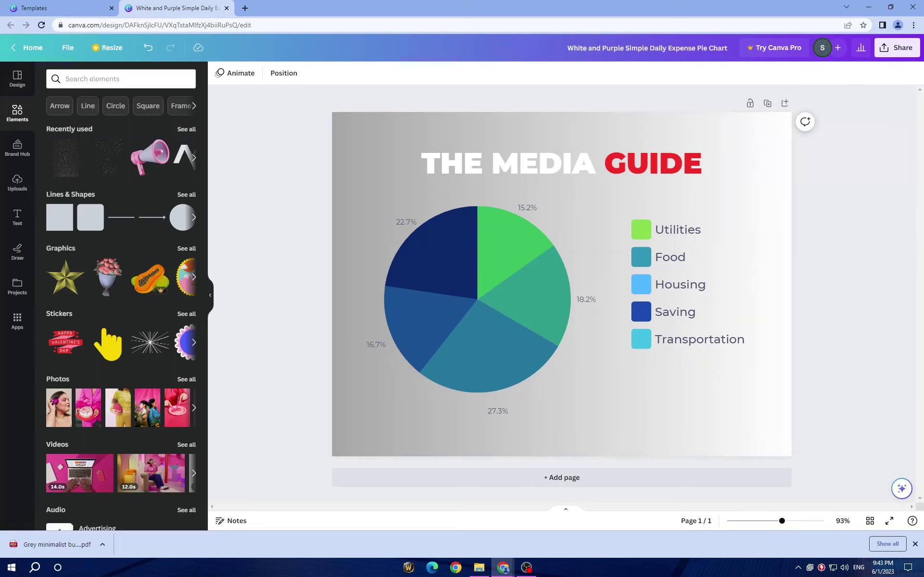
left_click(878, 53)
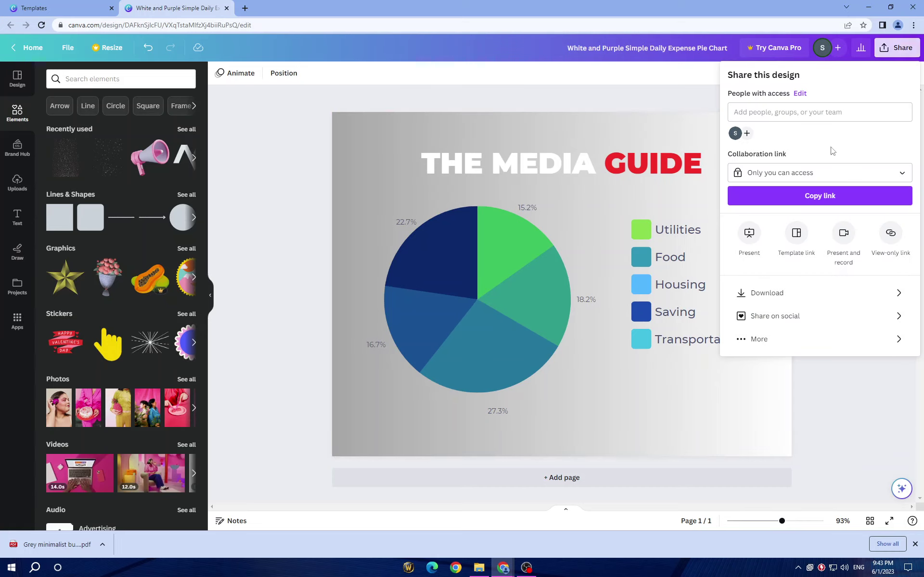
left_click(828, 316)
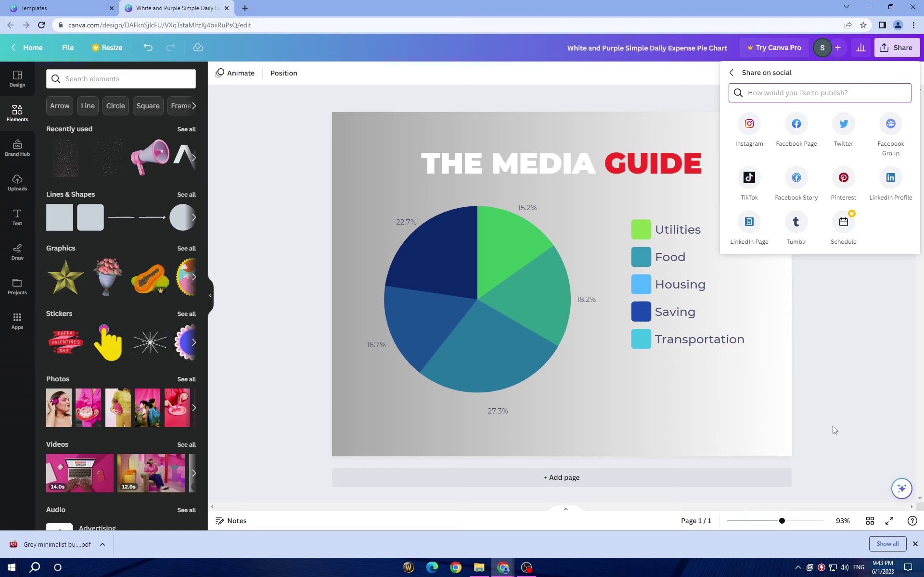